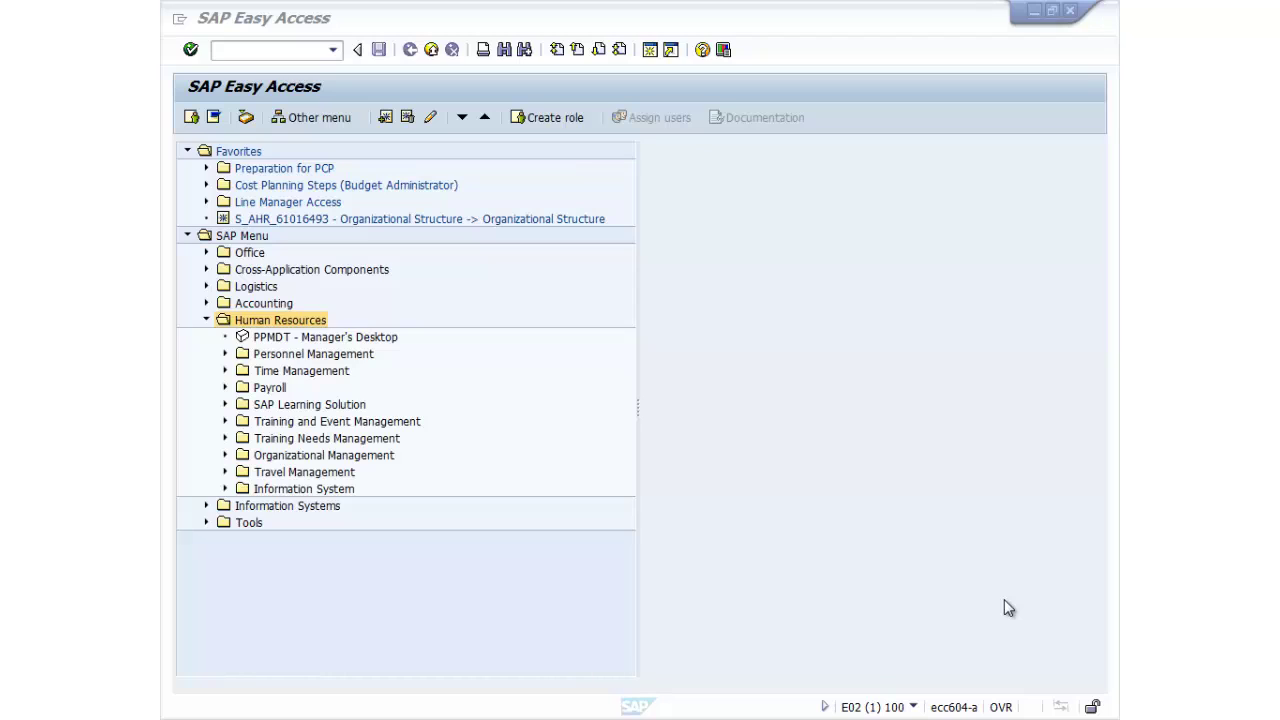
Expand Human Resources' Information System and Reporting Tools folders to list the Ad Hoc Query.
click(225, 488)
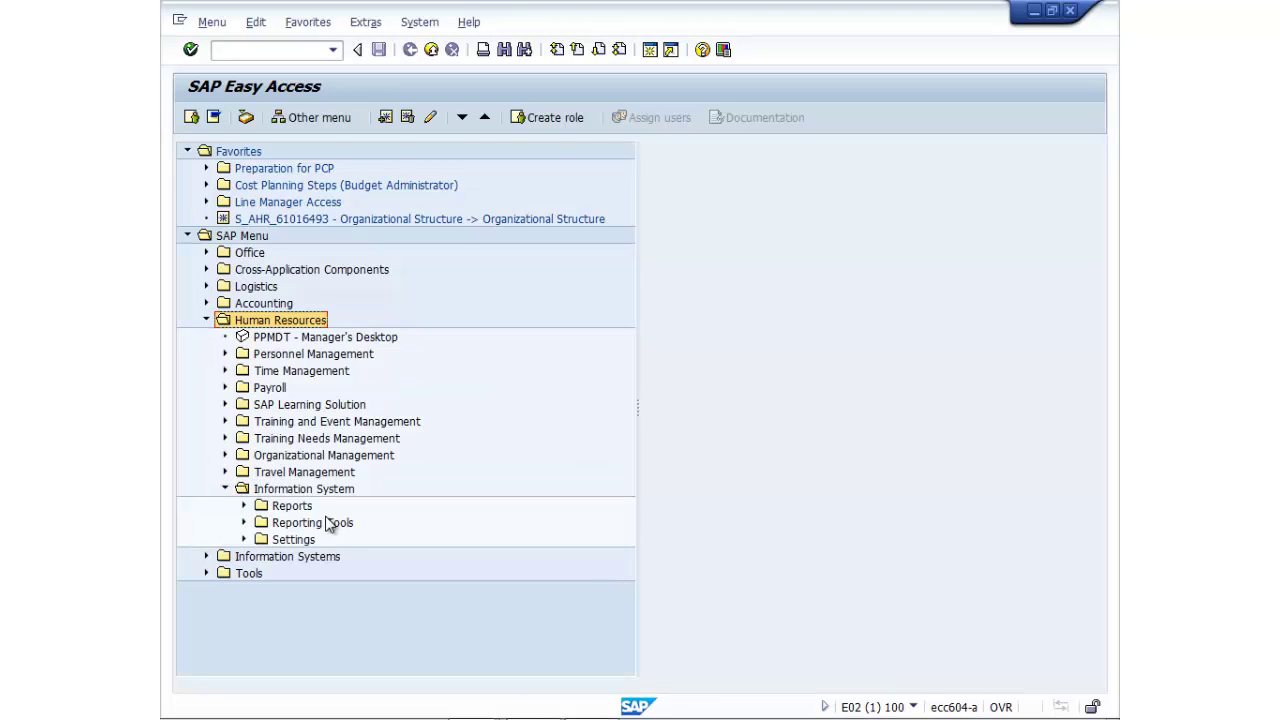
click(244, 523)
Launch the Ad Hoc Query and output Personnel Number as value only.
double_click(420, 541)
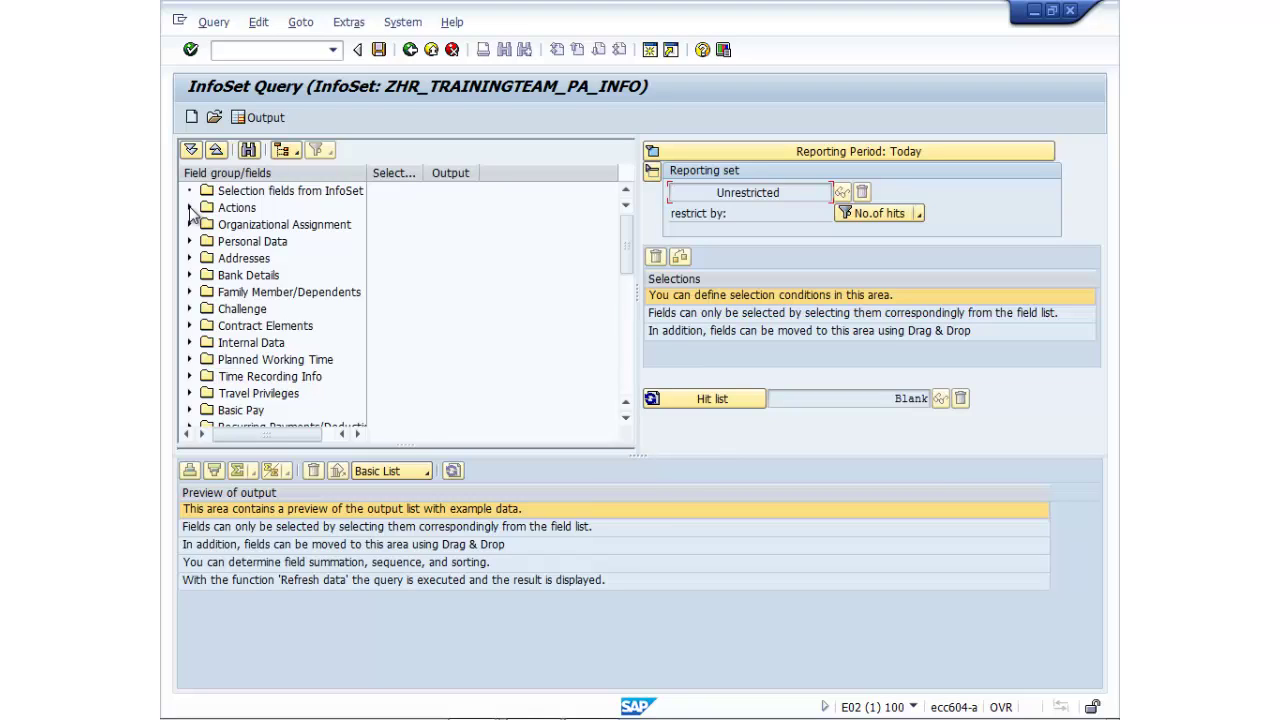
click(190, 208)
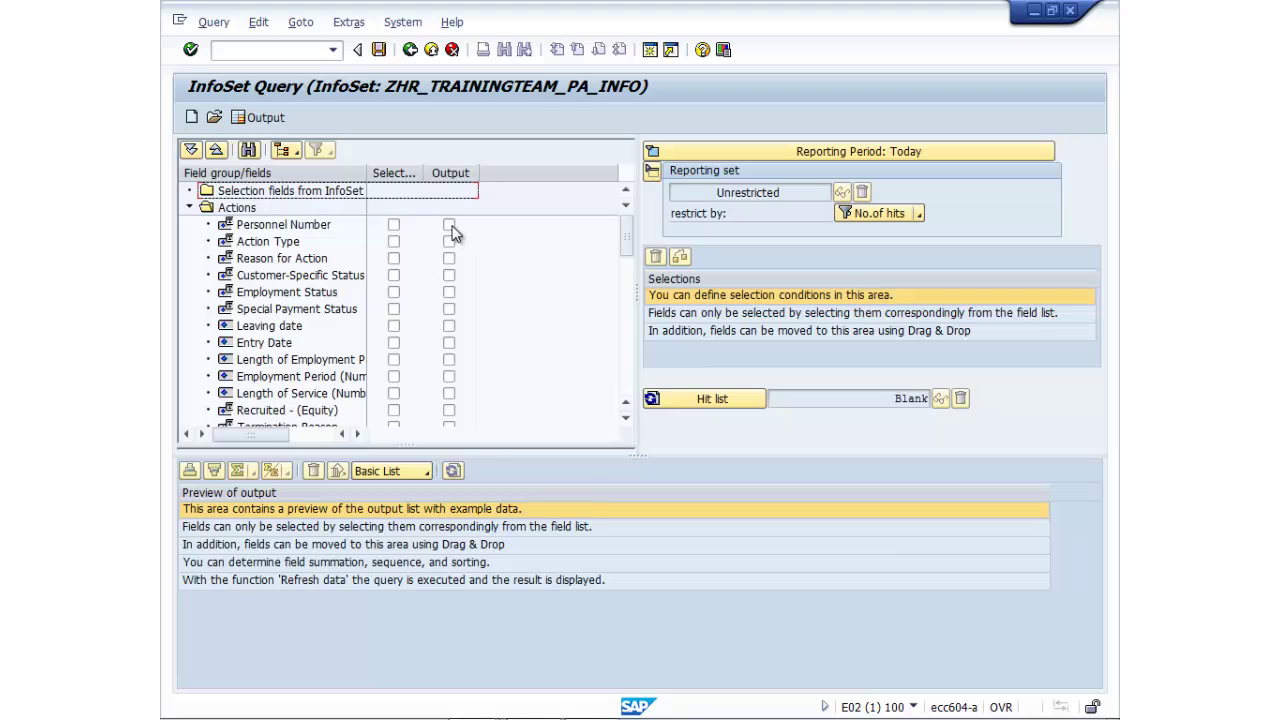
click(449, 225)
right_click(450, 229)
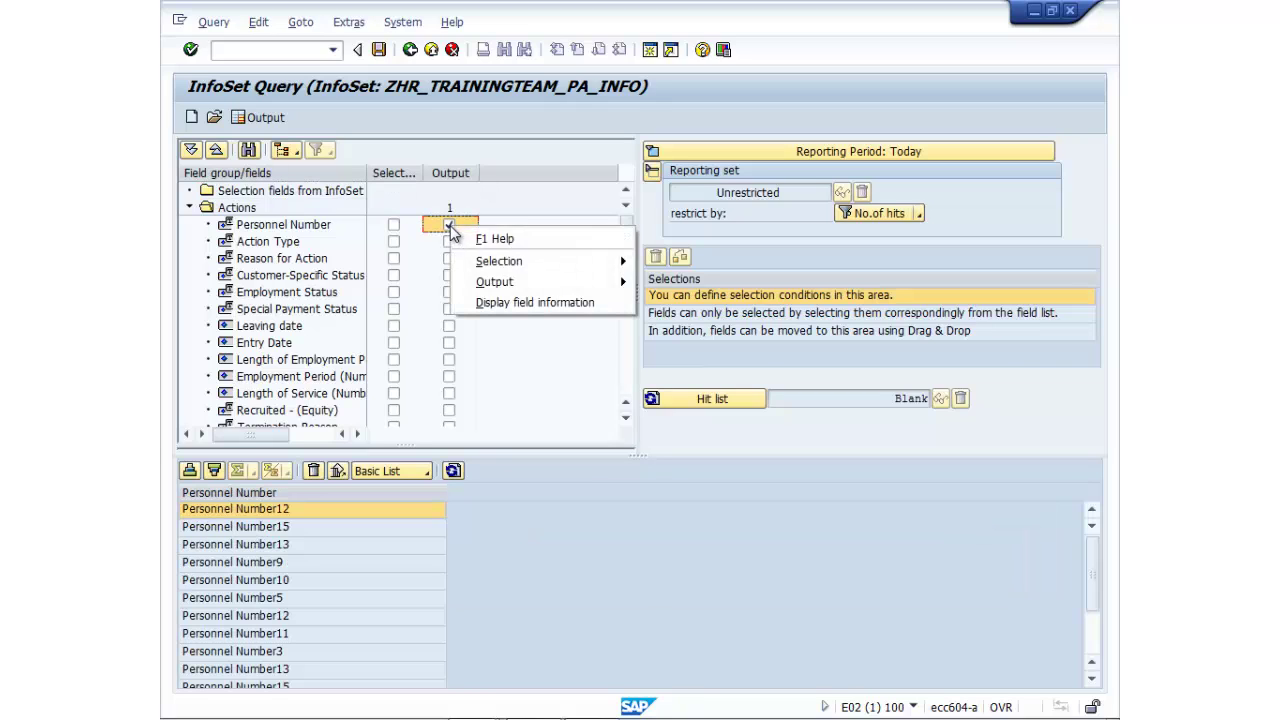
mouse_move(505, 282)
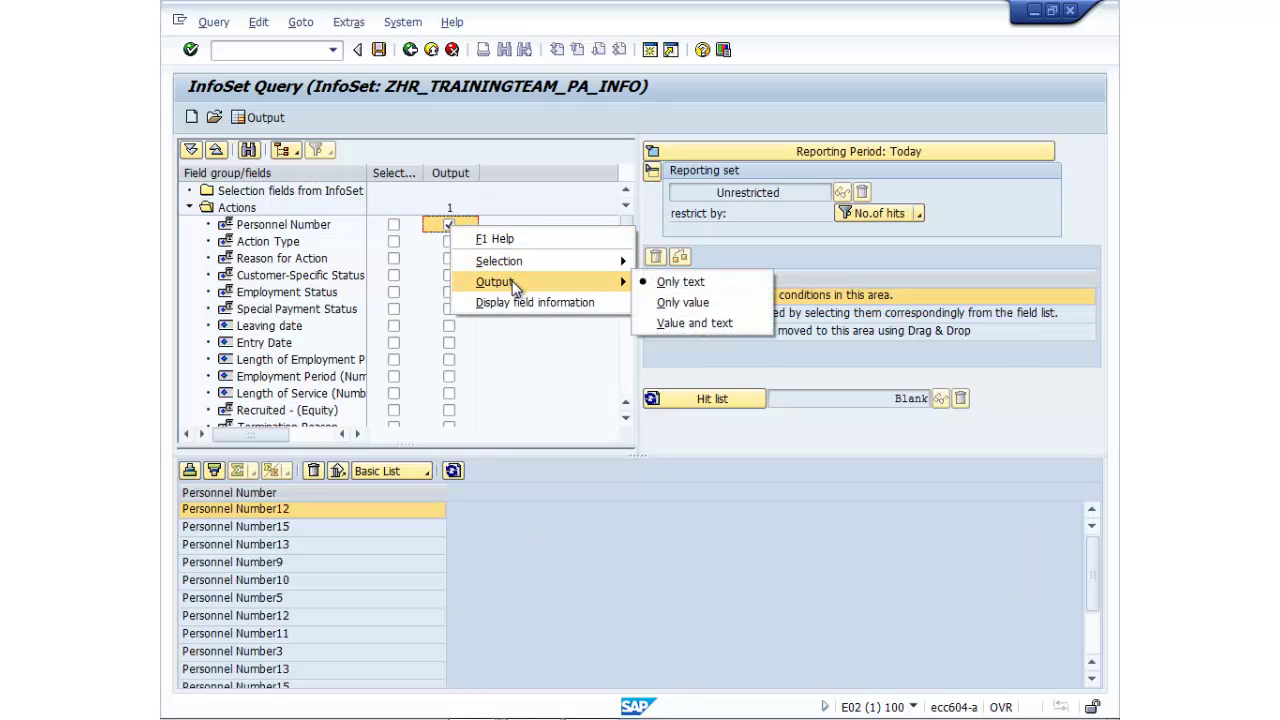
click(682, 303)
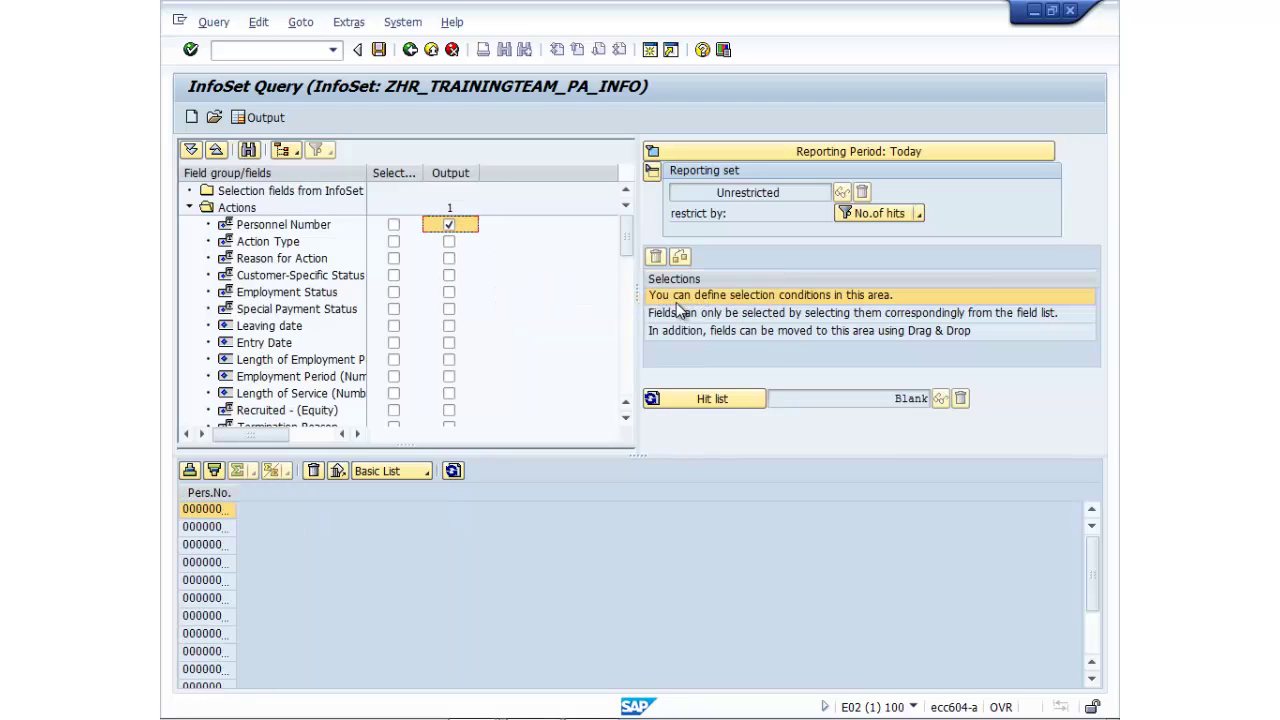
Restrict the Employment Status selection to 3 (Active).
click(394, 292)
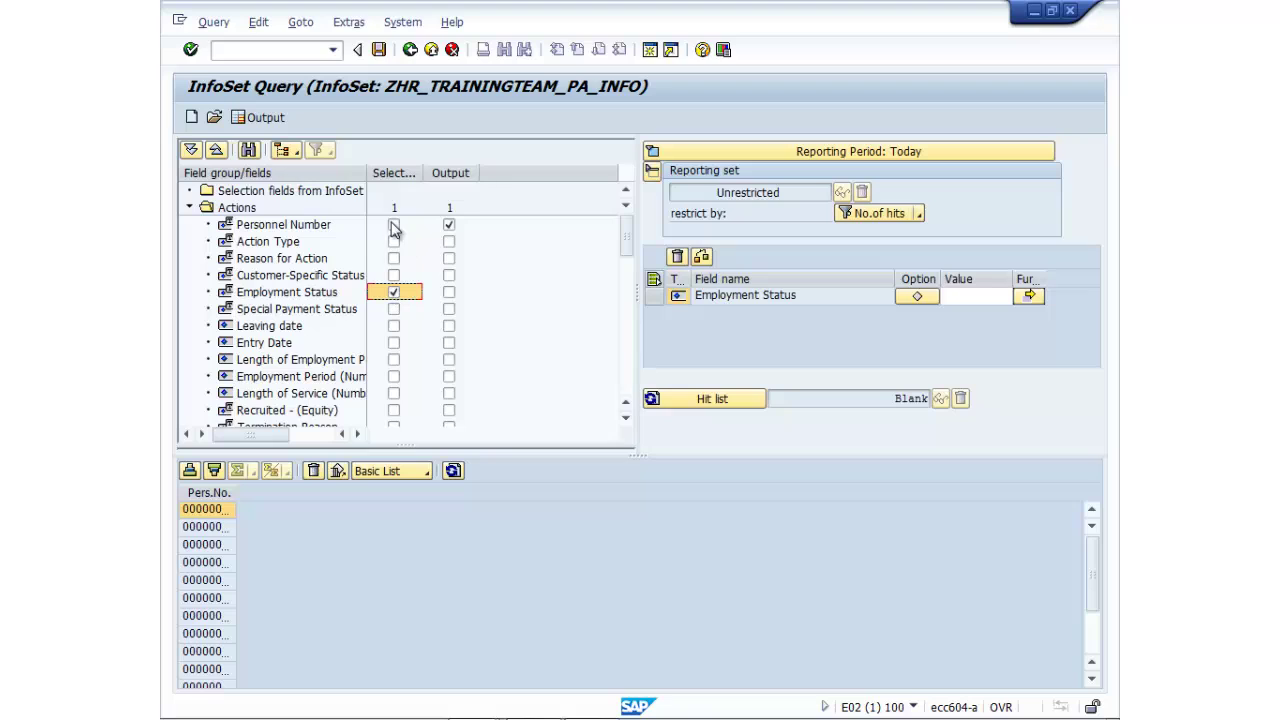
click(954, 296)
click(1005, 297)
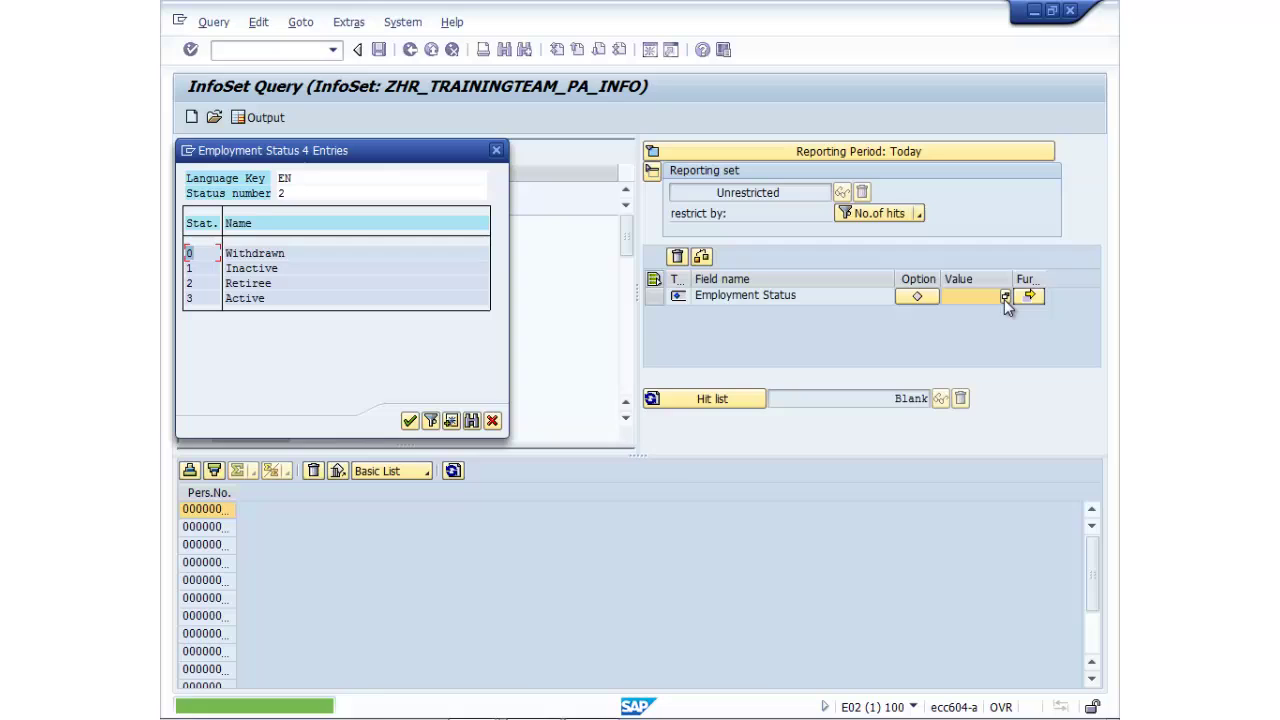
double_click(243, 299)
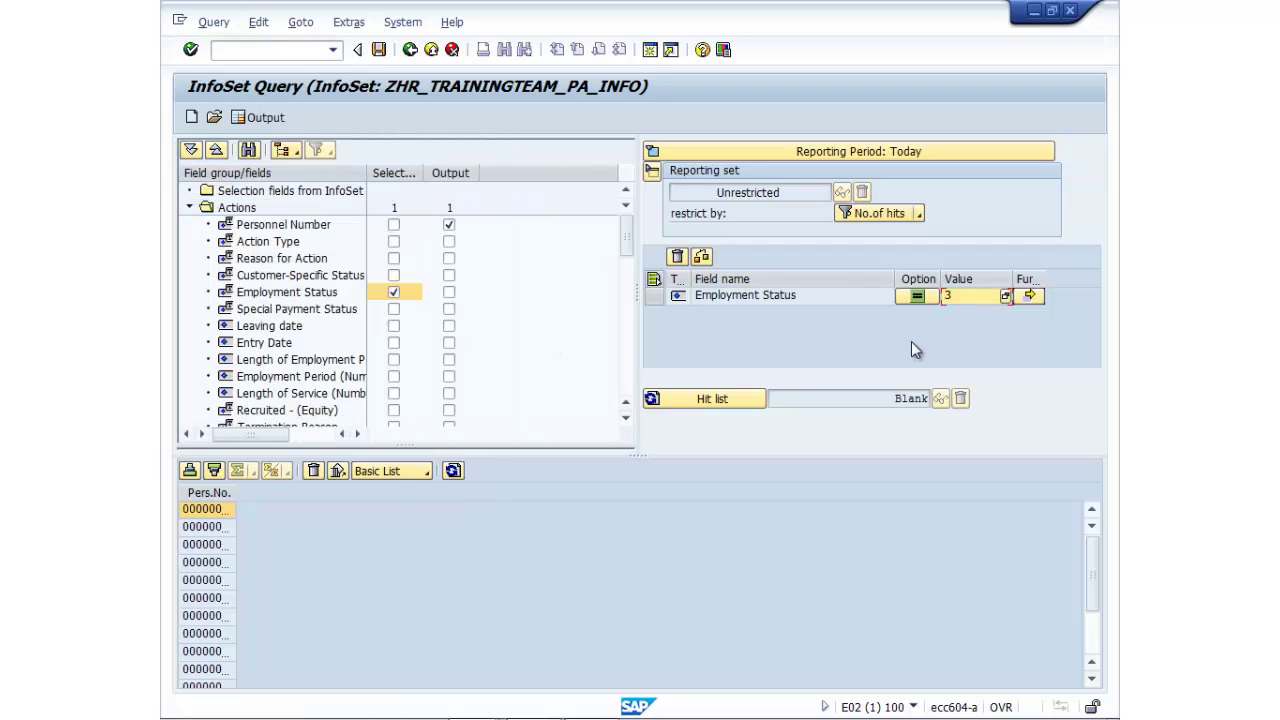
Output Organizational Unit, Position and Job as value and text.
click(189, 207)
click(189, 225)
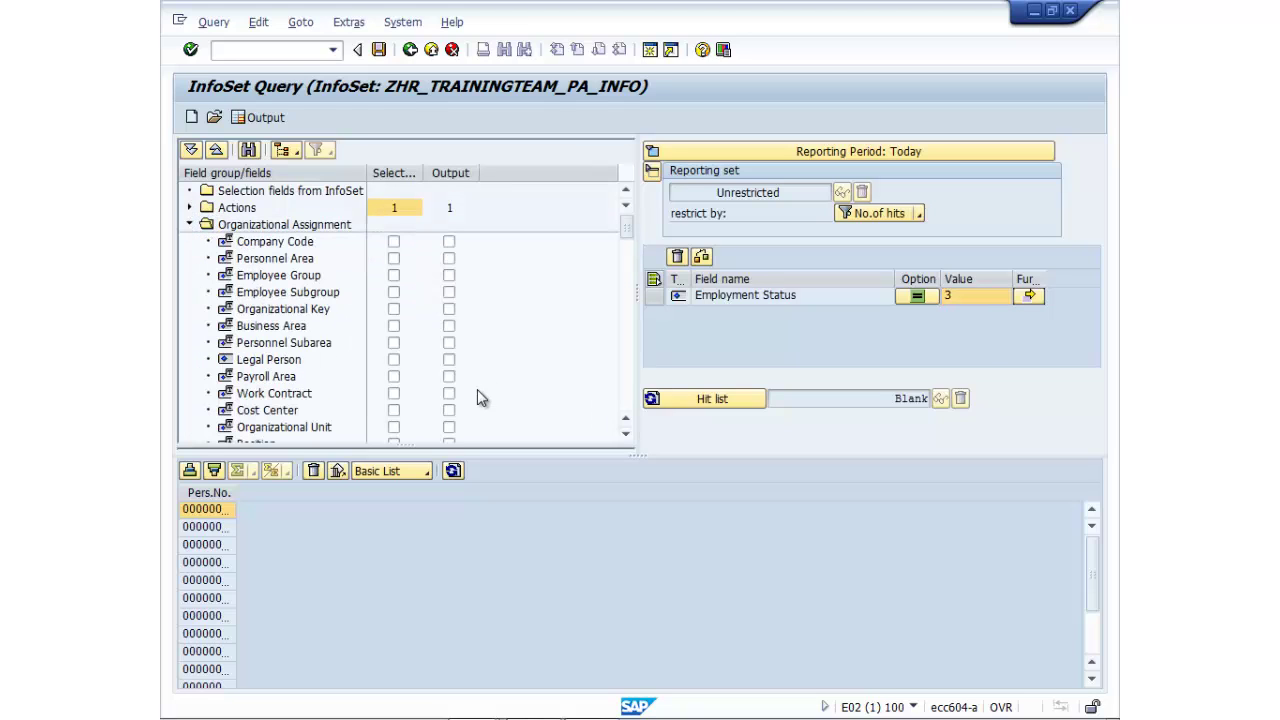
scroll(470, 390, down, 2)
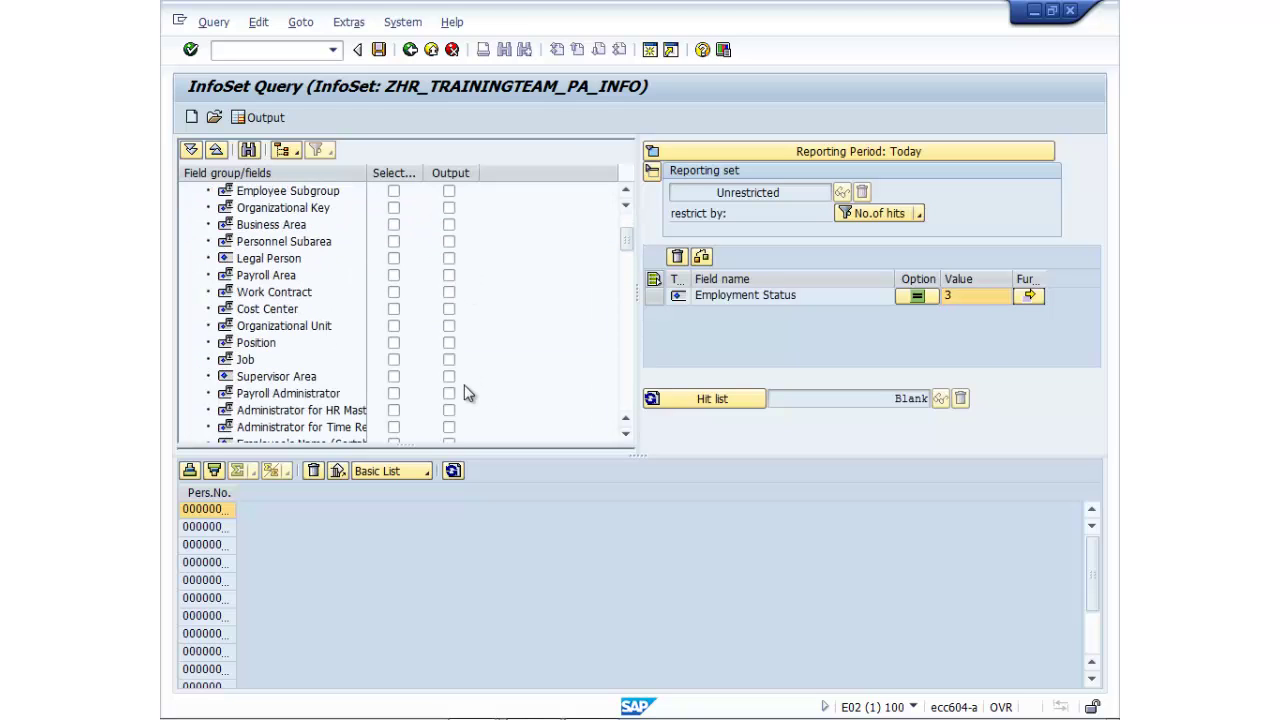
right_click(448, 328)
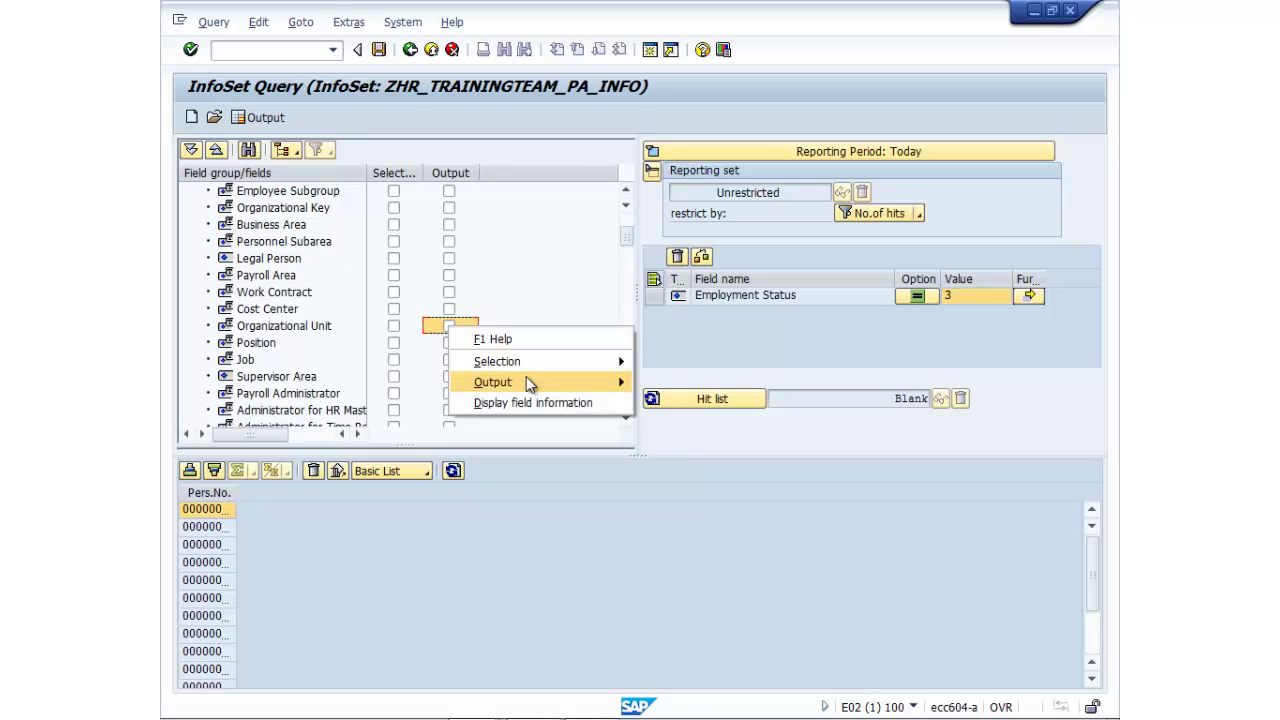
mouse_move(526, 376)
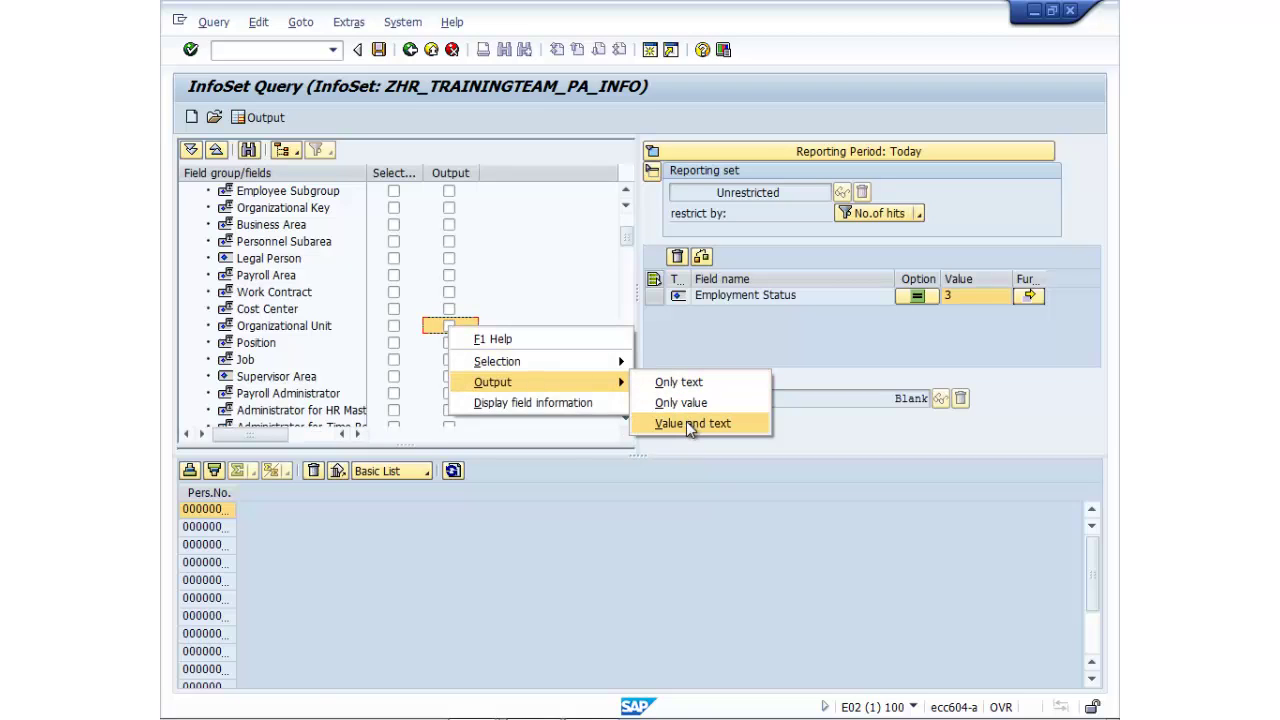
click(686, 424)
right_click(449, 343)
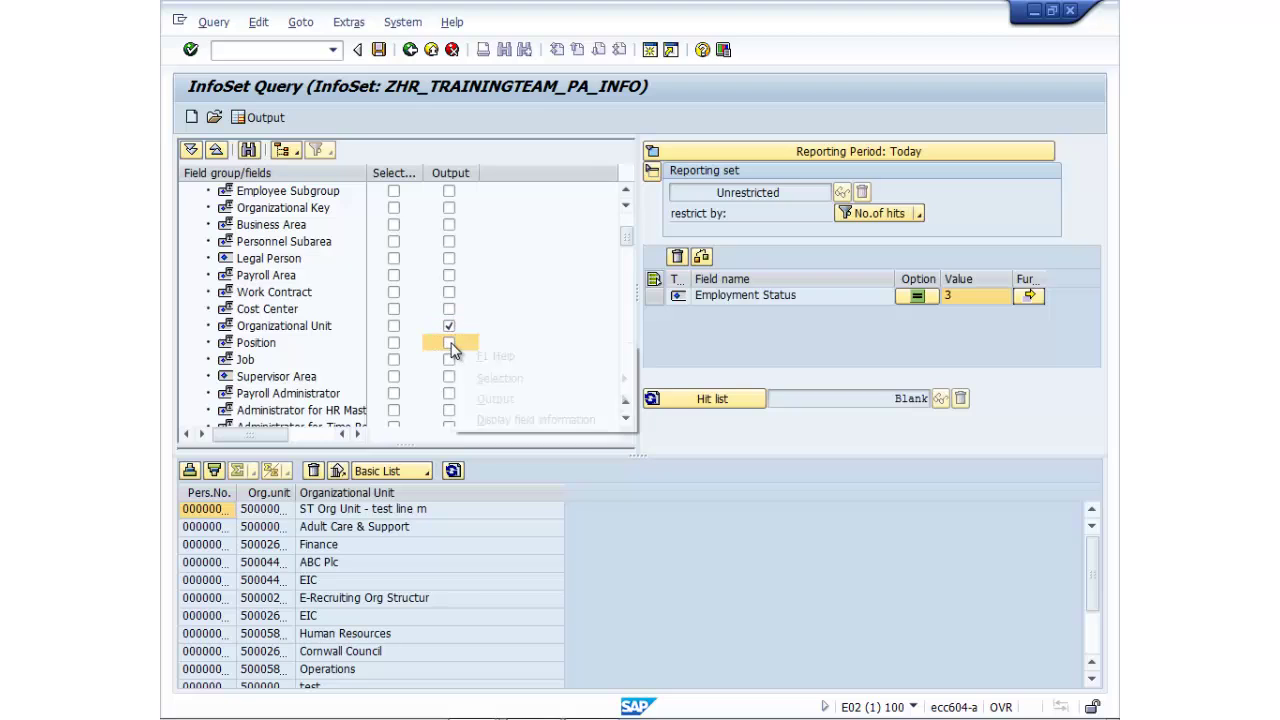
mouse_move(540, 398)
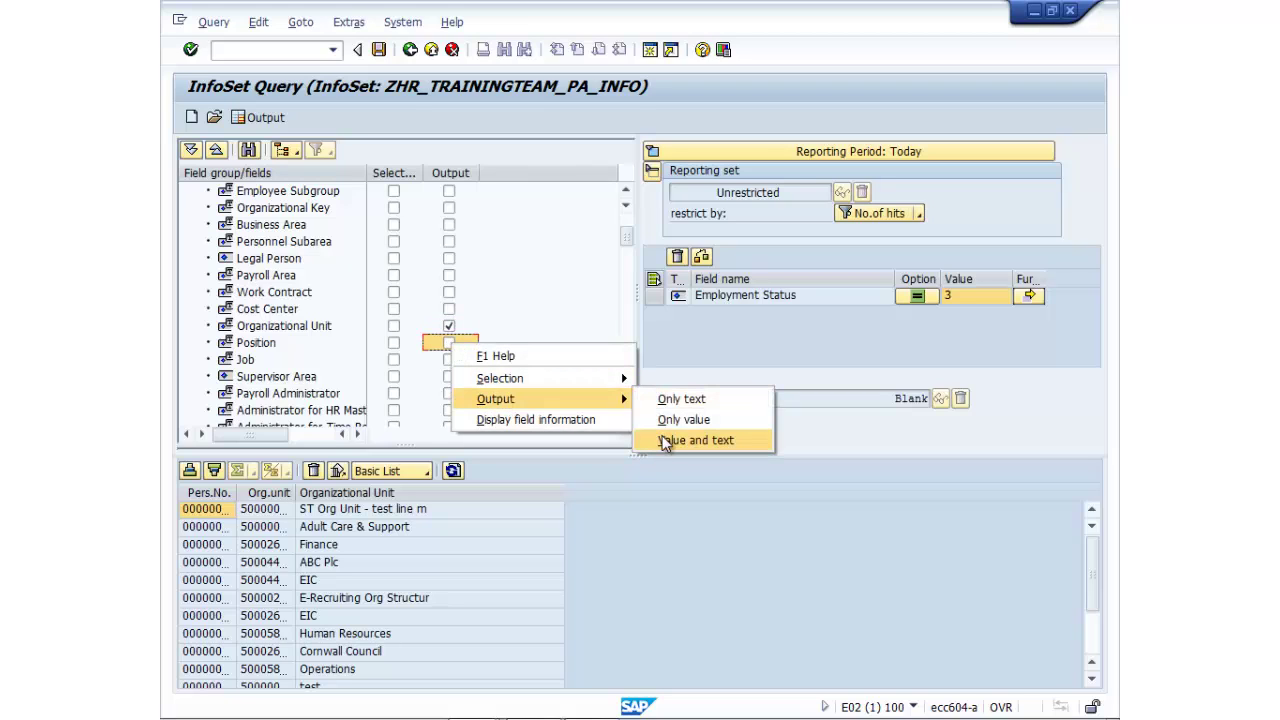
click(665, 440)
right_click(451, 361)
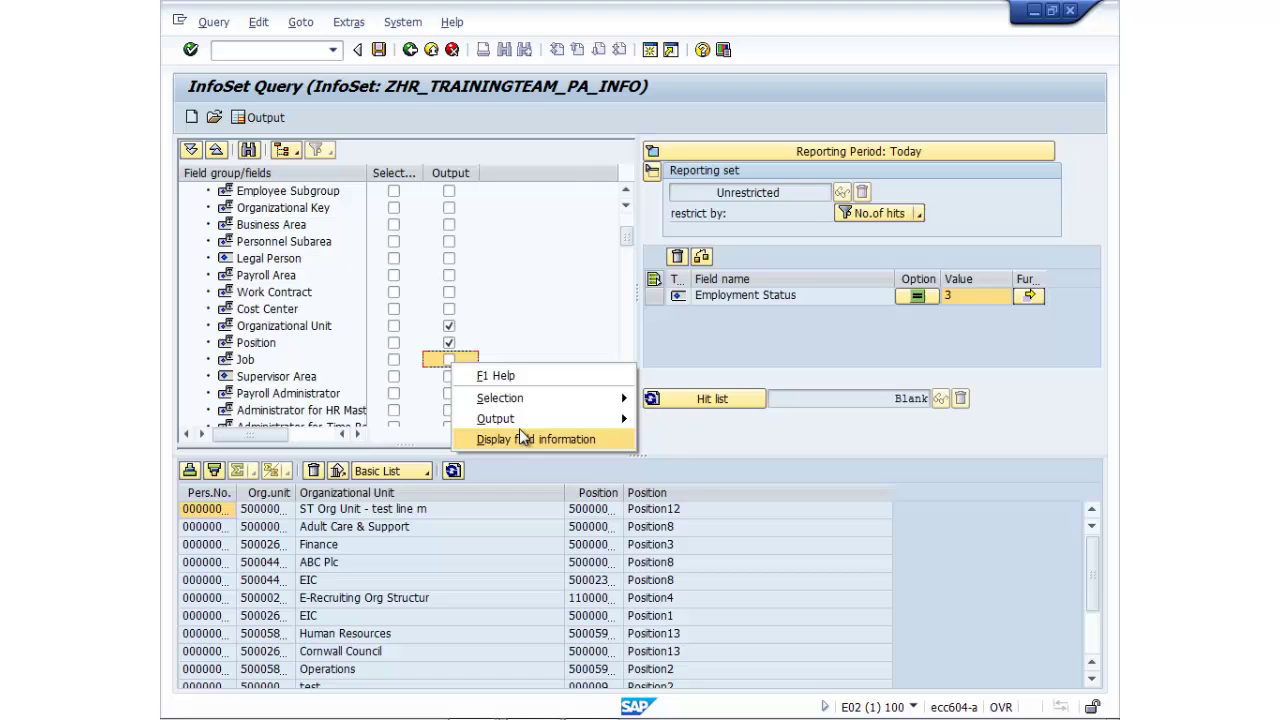
mouse_move(519, 419)
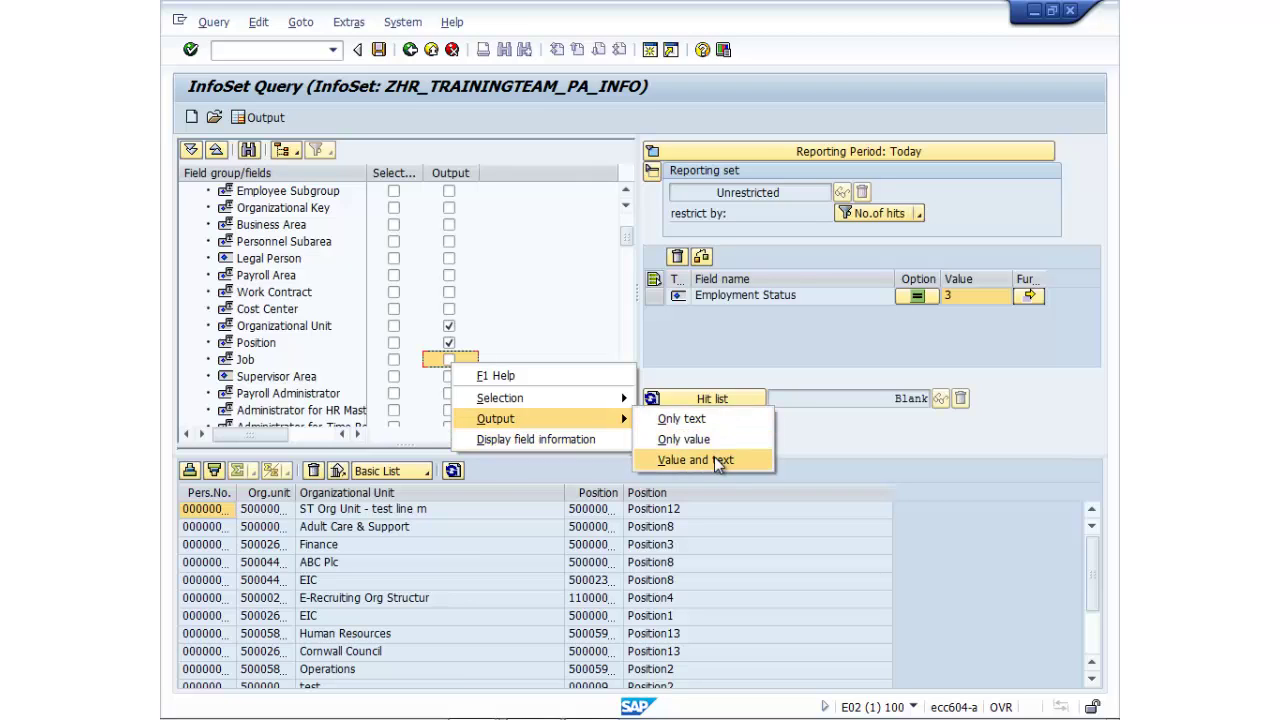
click(714, 456)
Output Personnel Area as value and text.
scroll(370, 343, up, 1)
scroll(370, 343, up, 2)
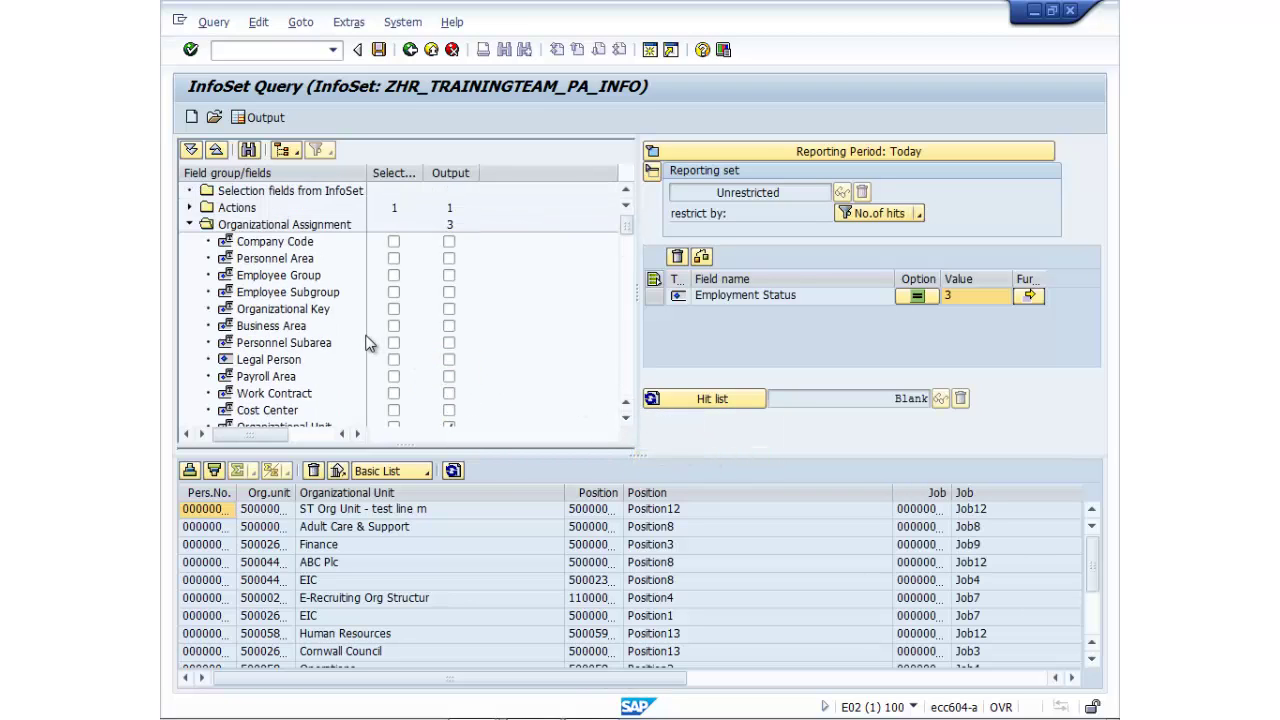
right_click(452, 259)
mouse_move(510, 322)
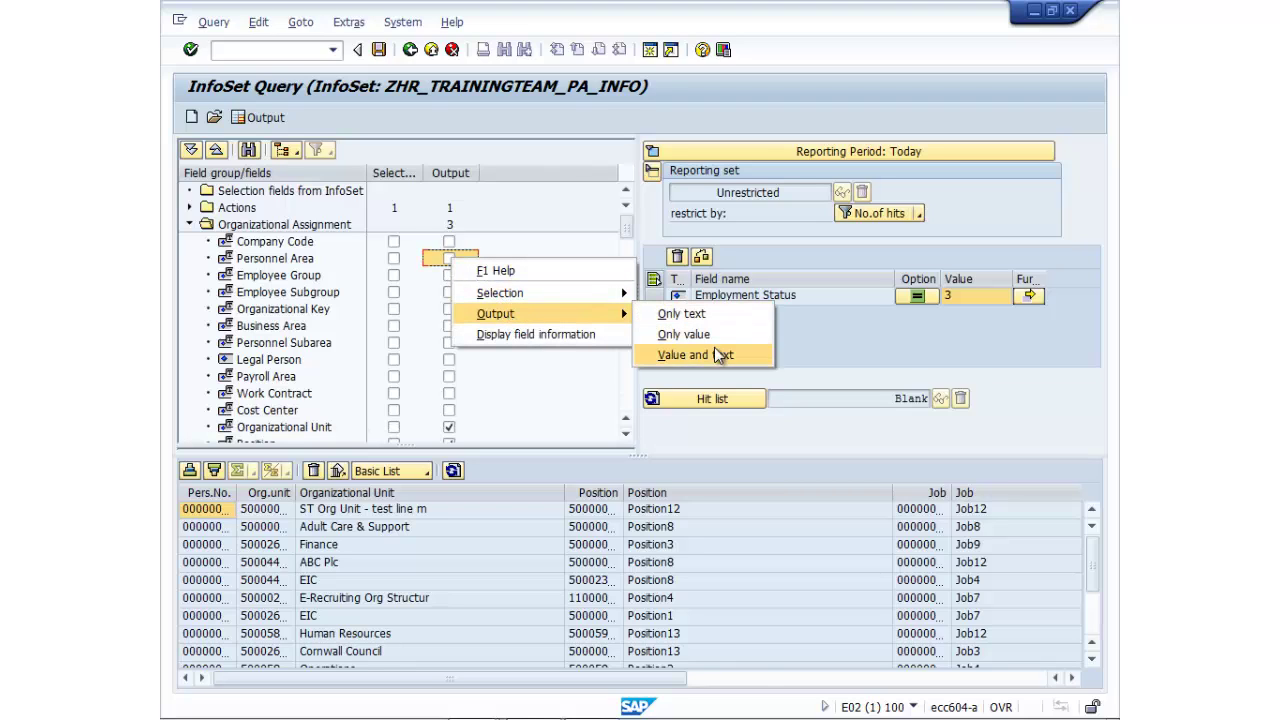
click(714, 352)
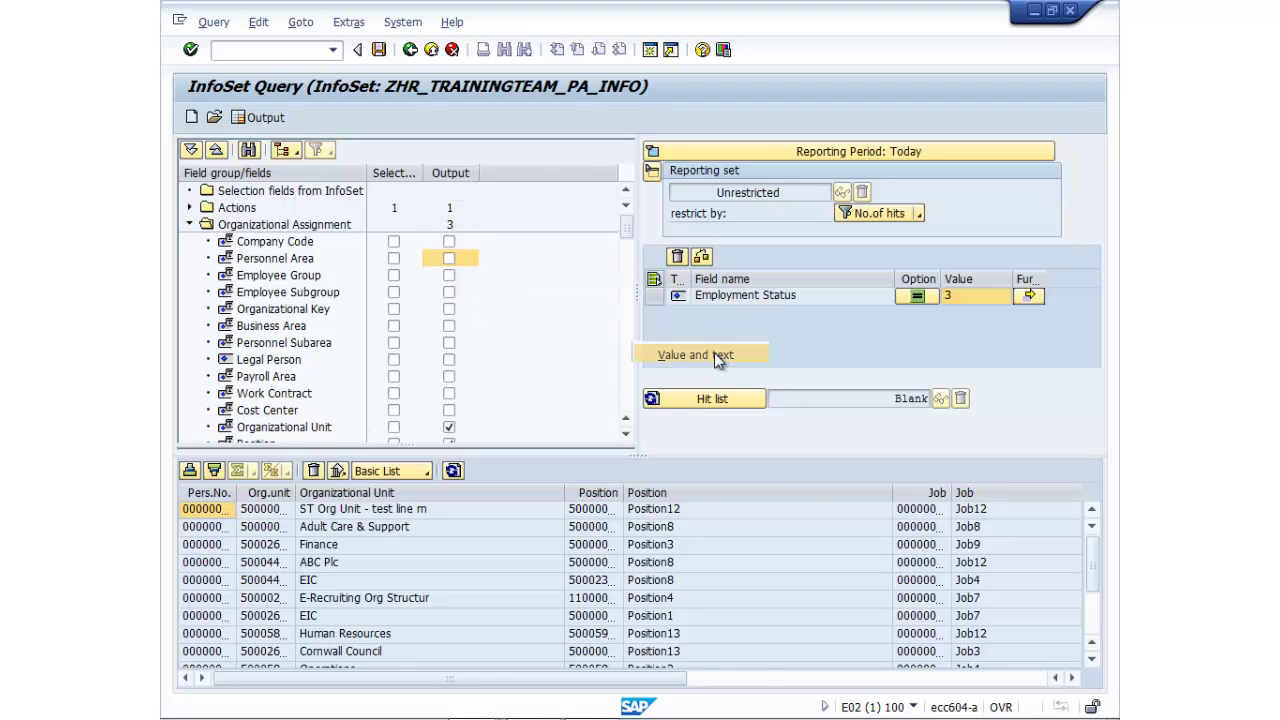
Add Surname, First Name and Form-of-Address Key from Personal Data to the output.
click(190, 225)
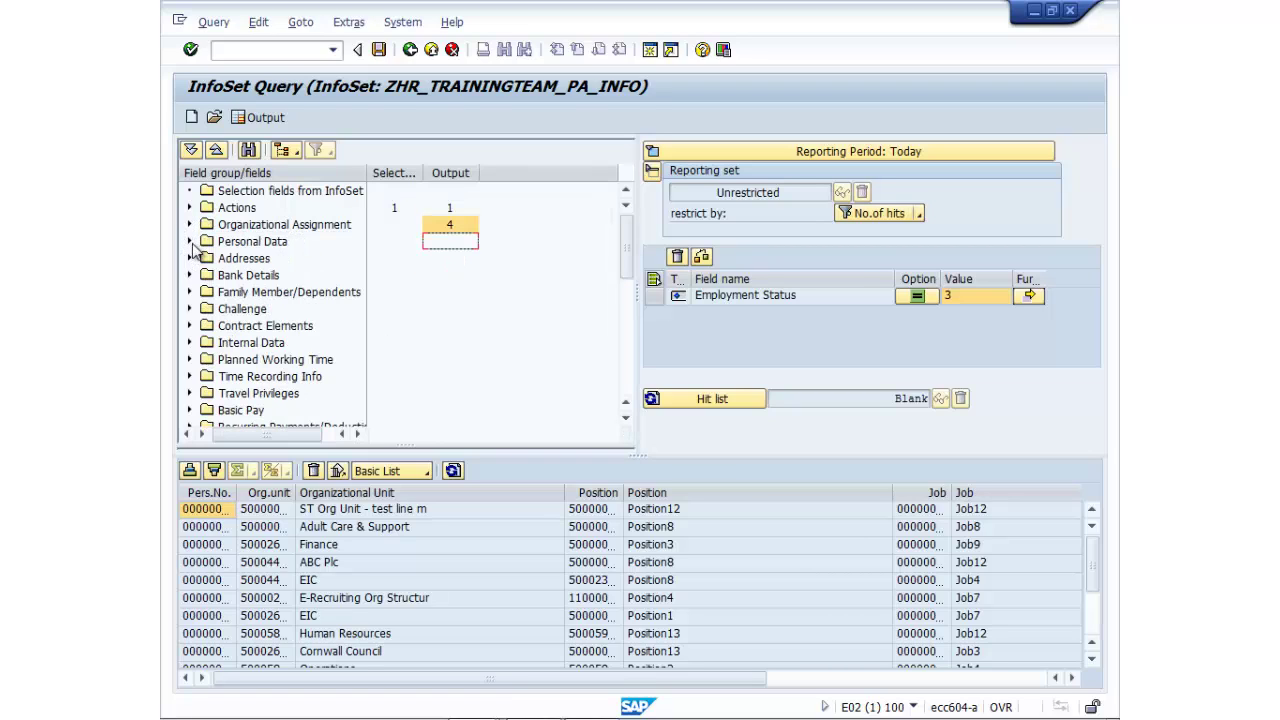
click(189, 242)
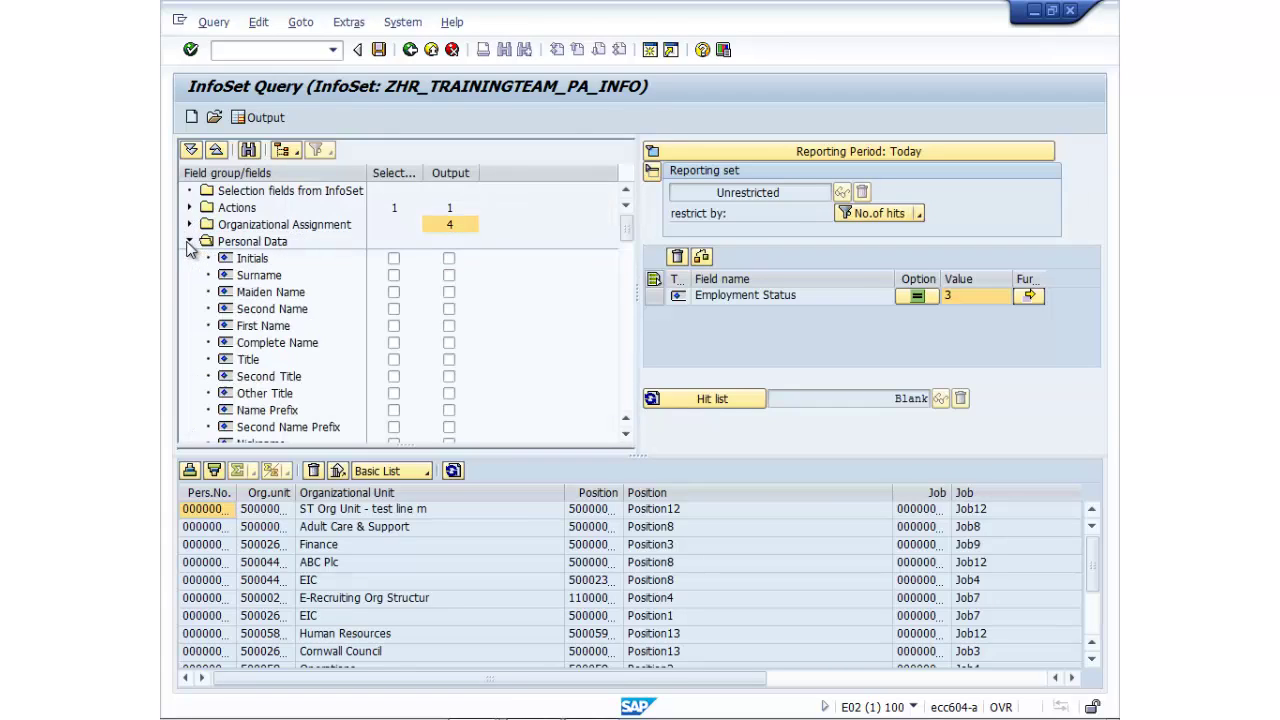
click(449, 276)
click(449, 326)
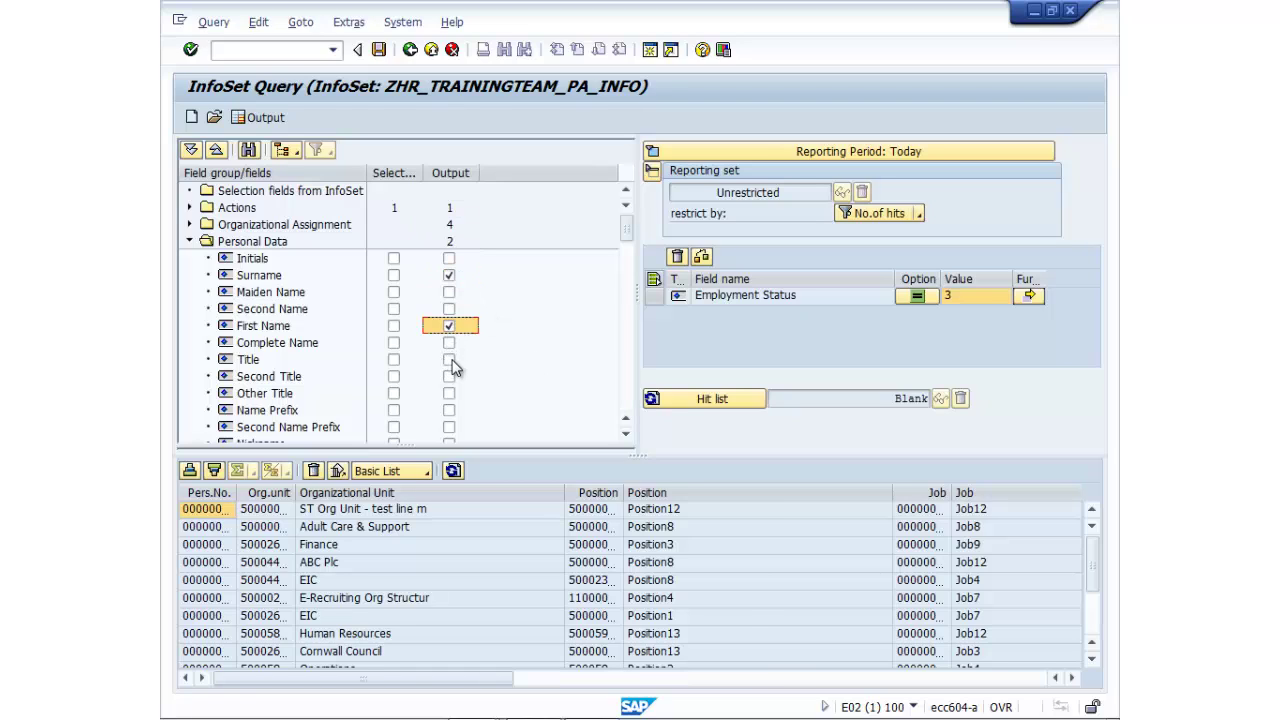
scroll(449, 340, down, 3)
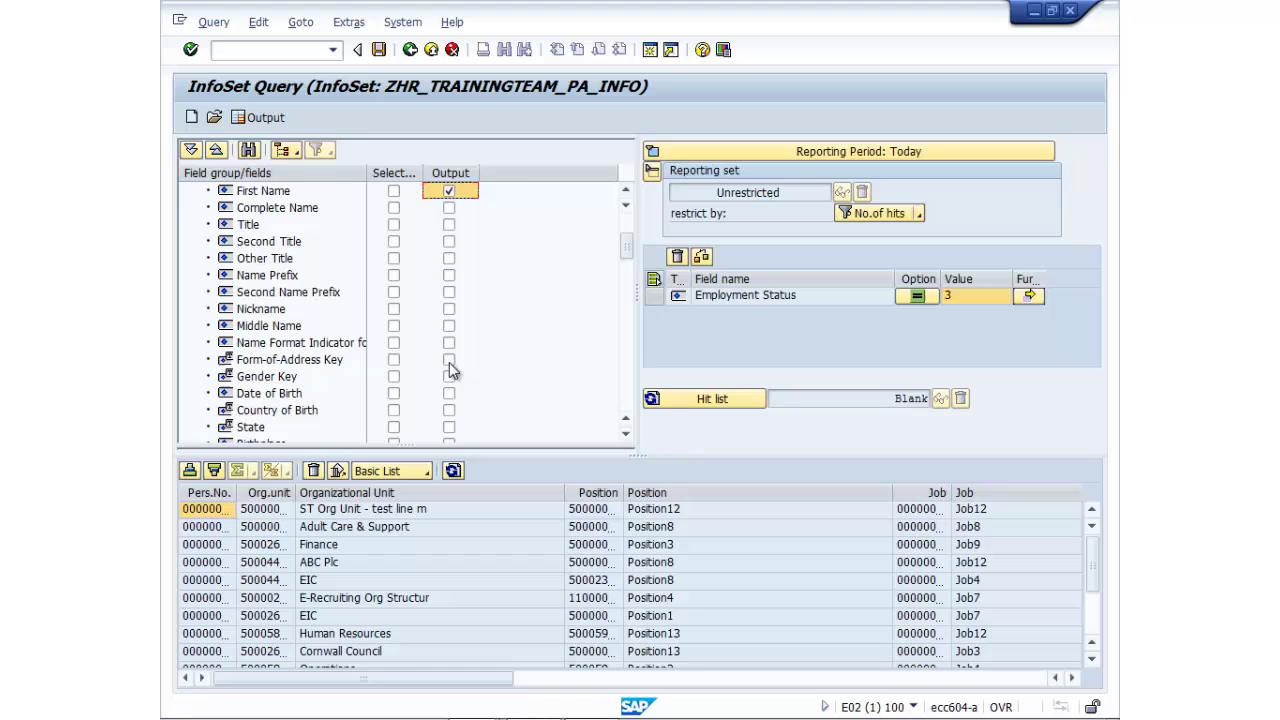
click(449, 360)
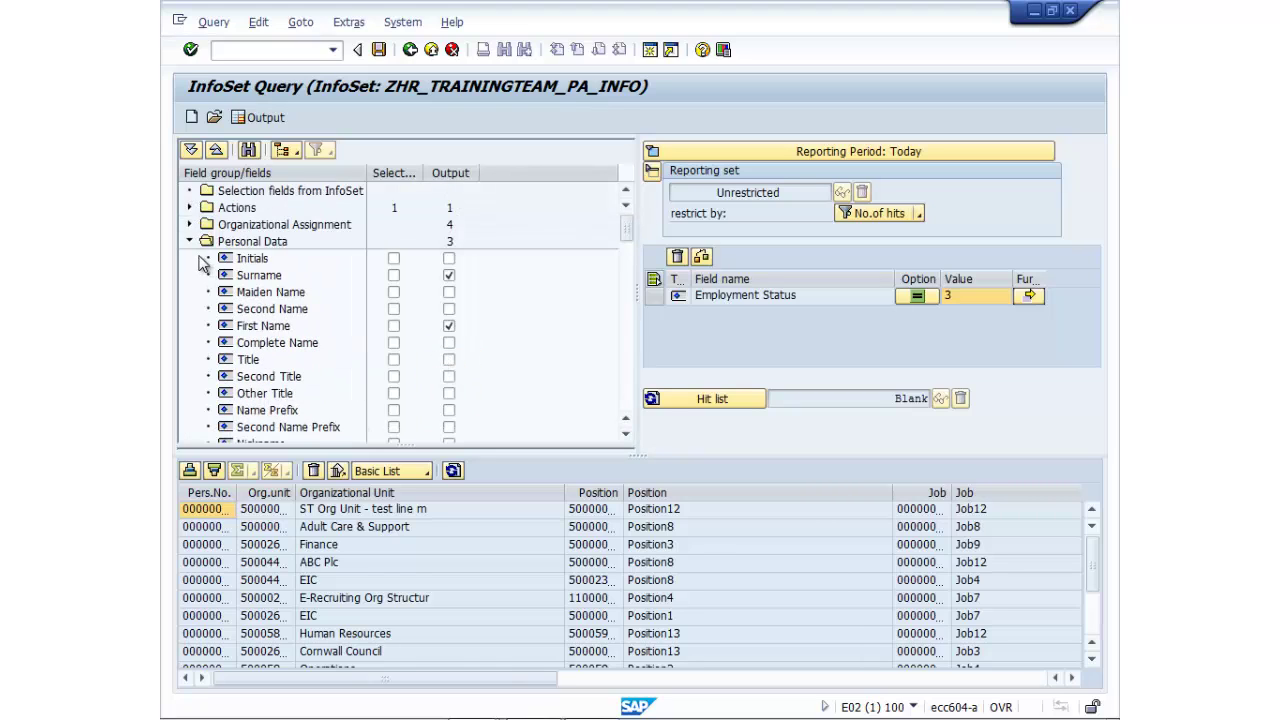
Add Basic Pay's Annual salary to the output columns.
click(190, 241)
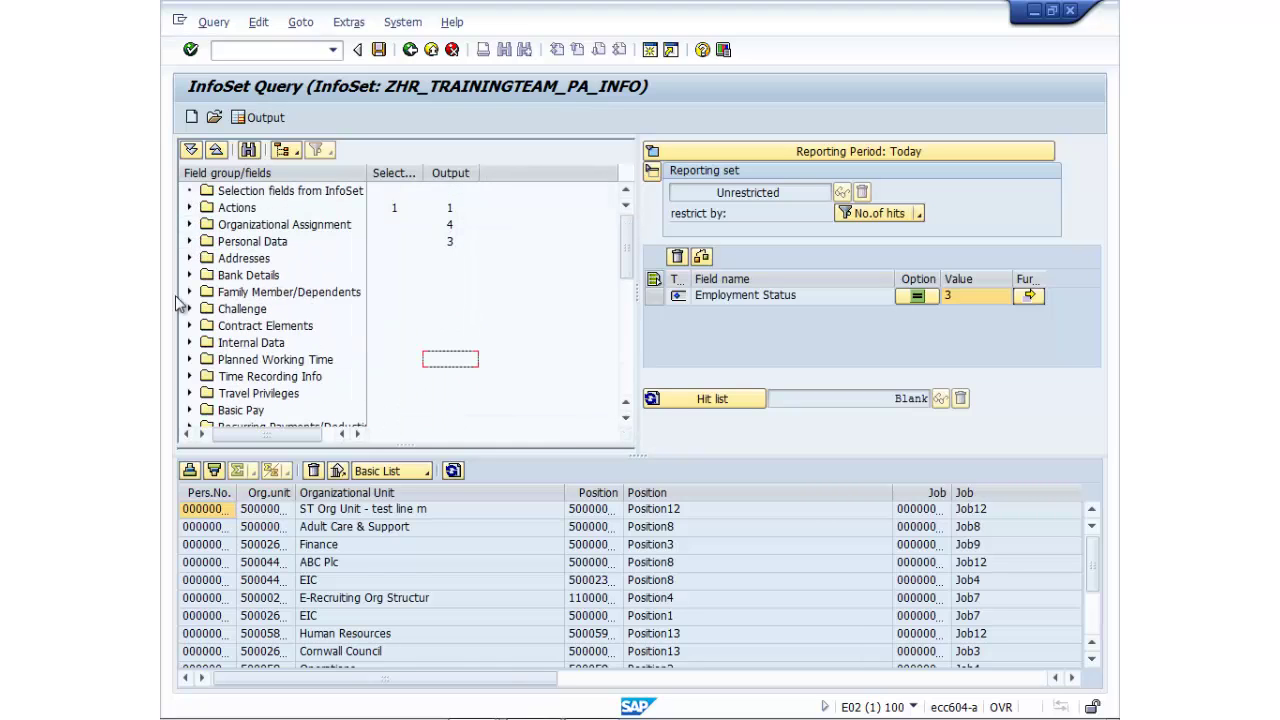
click(190, 410)
scroll(506, 365, down, 6)
scroll(500, 367, down, 3)
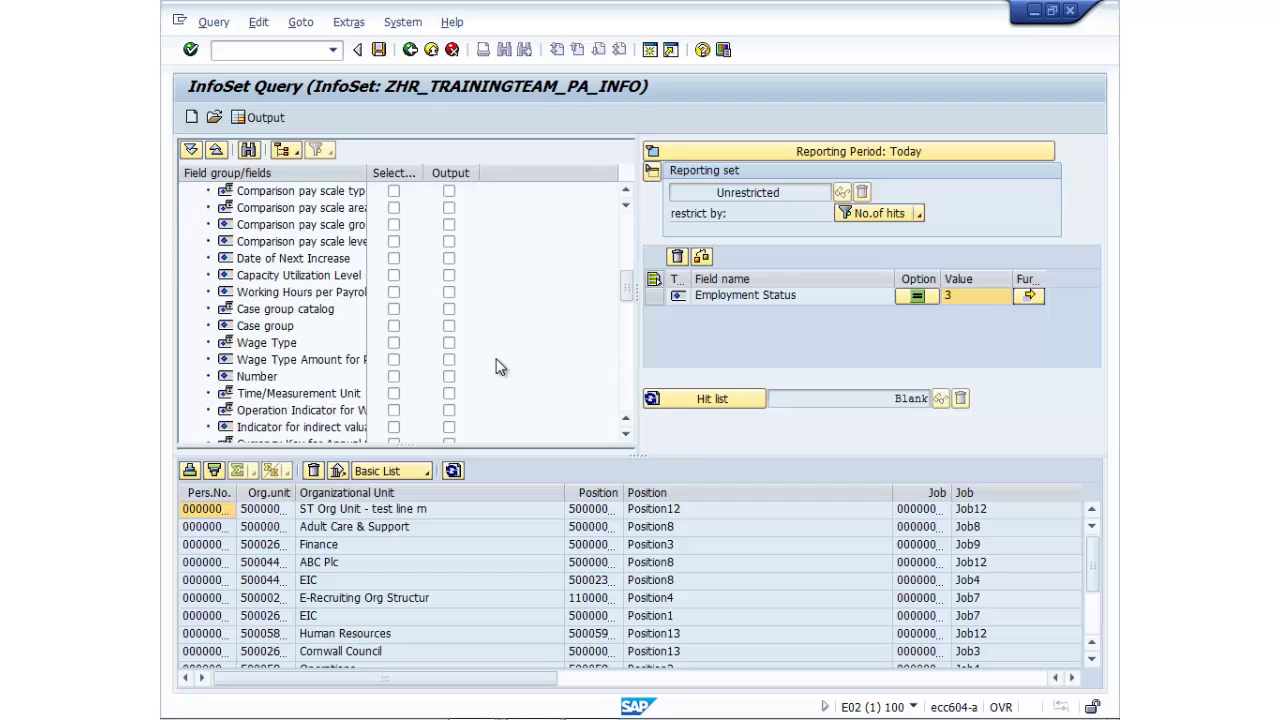
scroll(500, 367, down, 2)
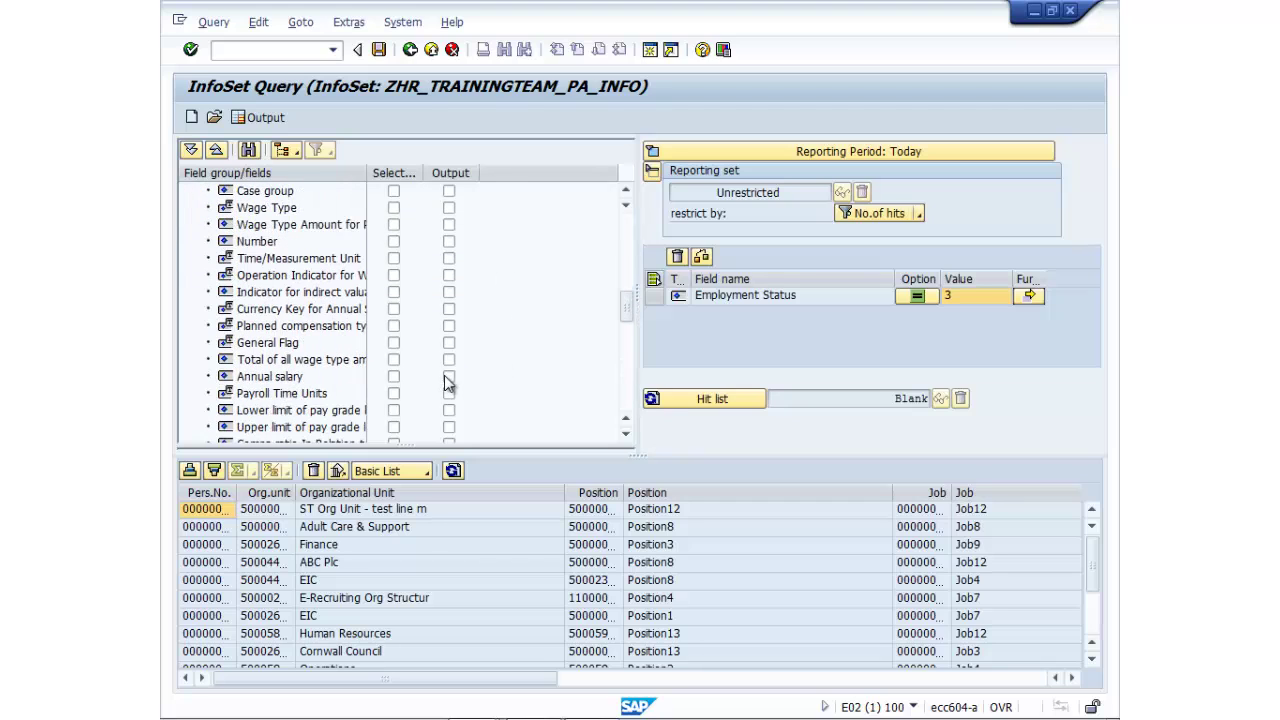
click(449, 377)
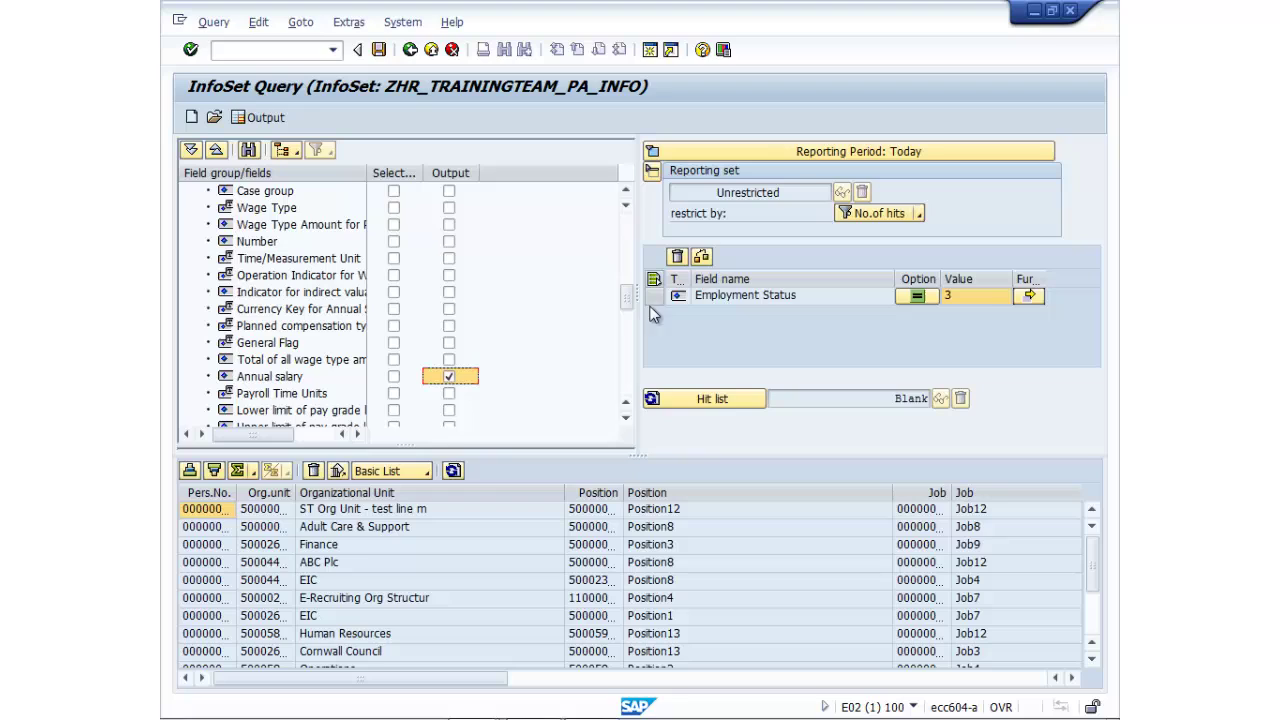
Recount the hit list to 800 persons, refresh the data and execute the query.
click(711, 400)
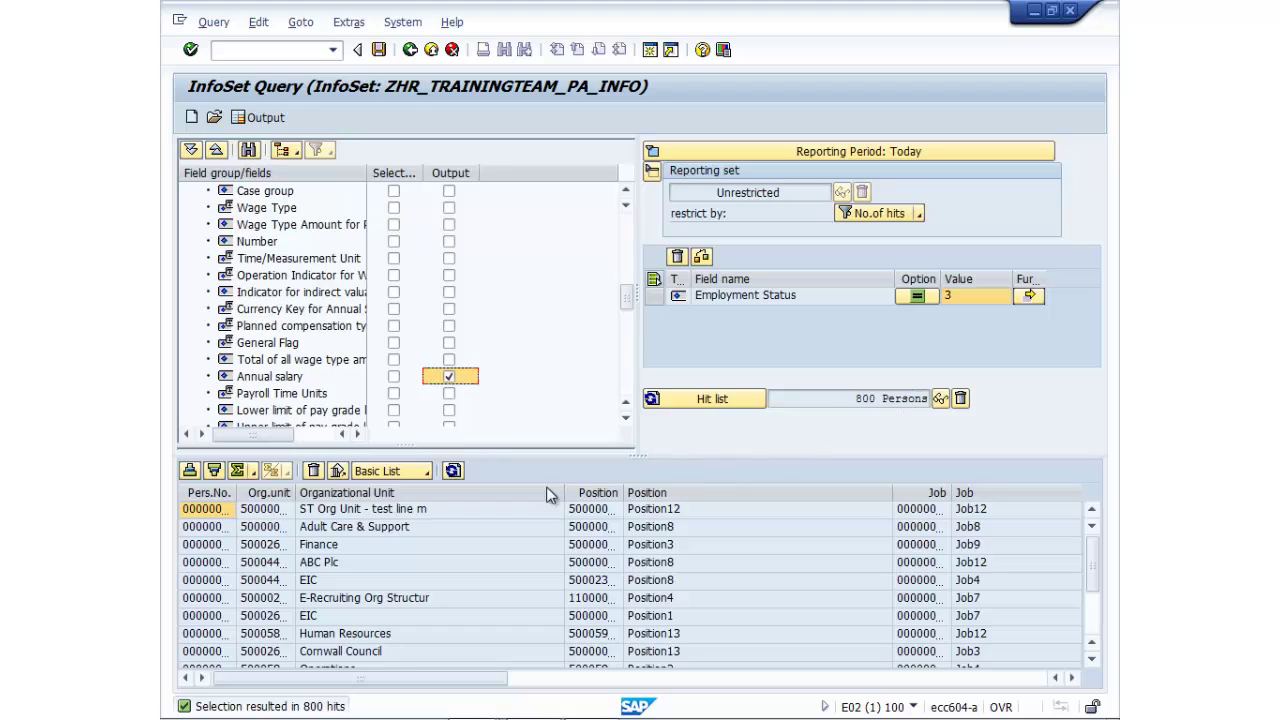
click(454, 471)
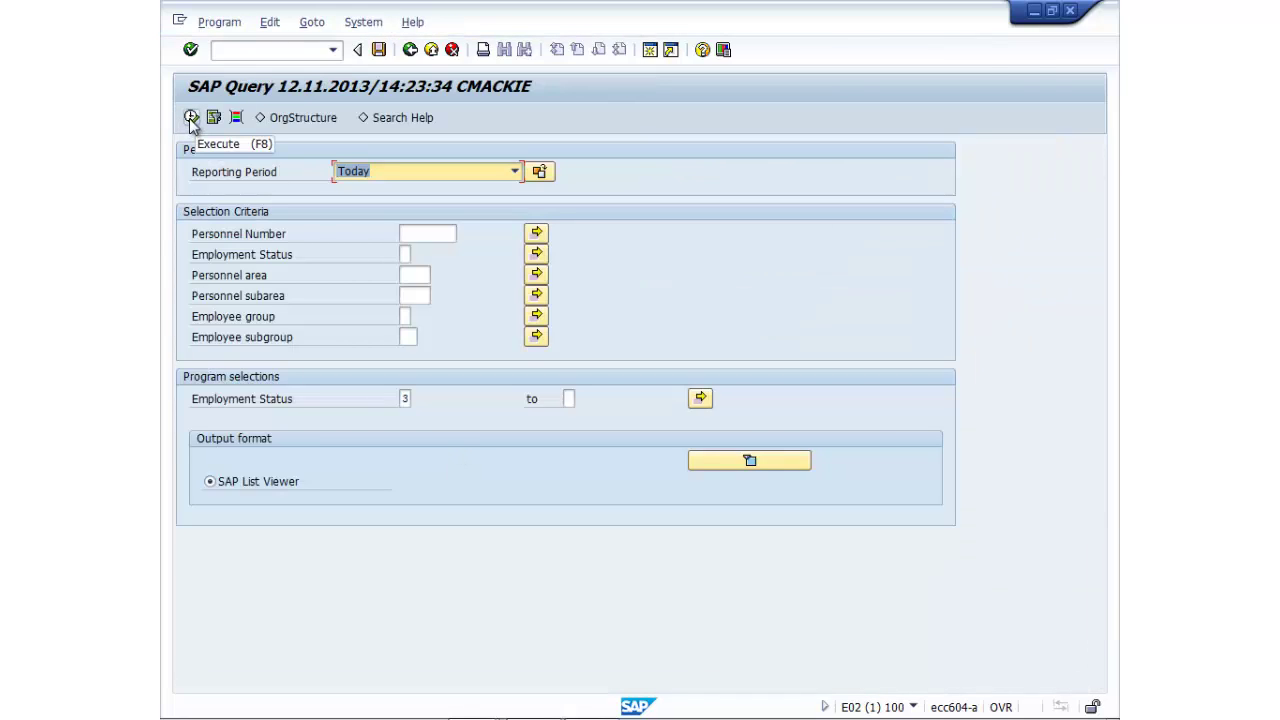
click(191, 118)
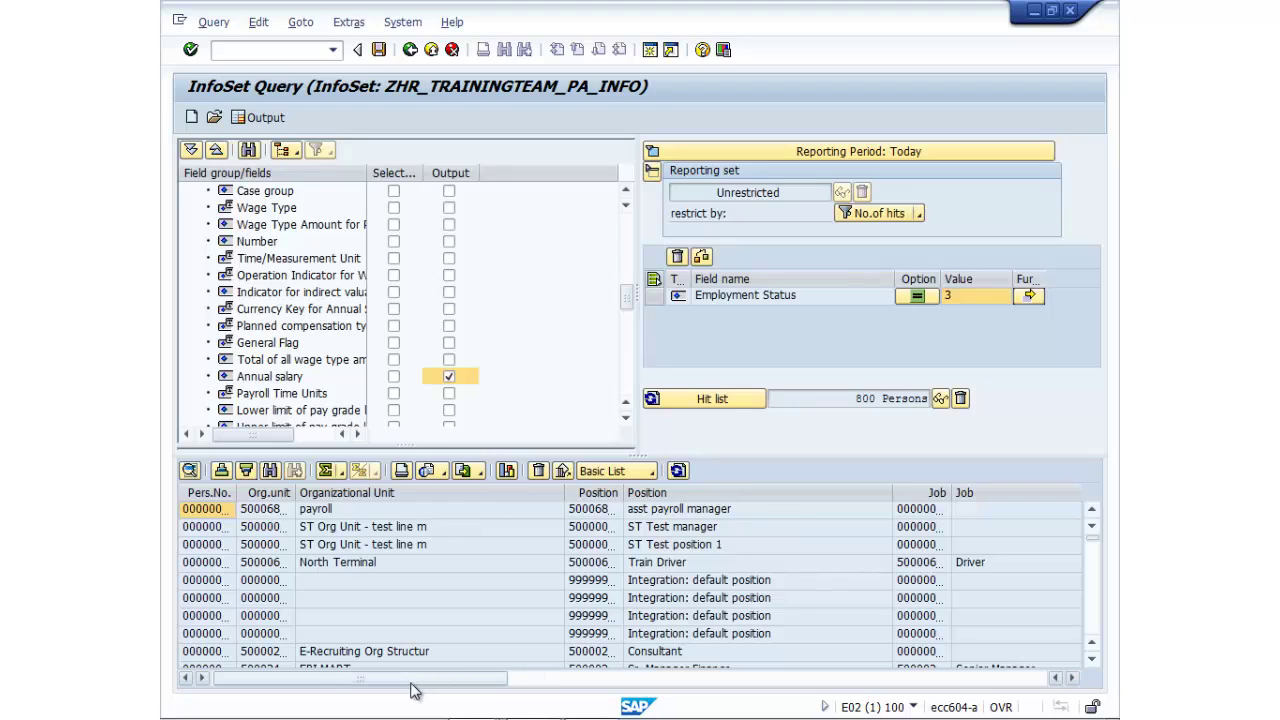
Reorder the columns as Pers.No., Form-of-Address, First name, Surname.
click(991, 678)
mouse_move(786, 493)
mouse_down()
mouse_move(1078, 492)
mouse_move(763, 496)
mouse_up()
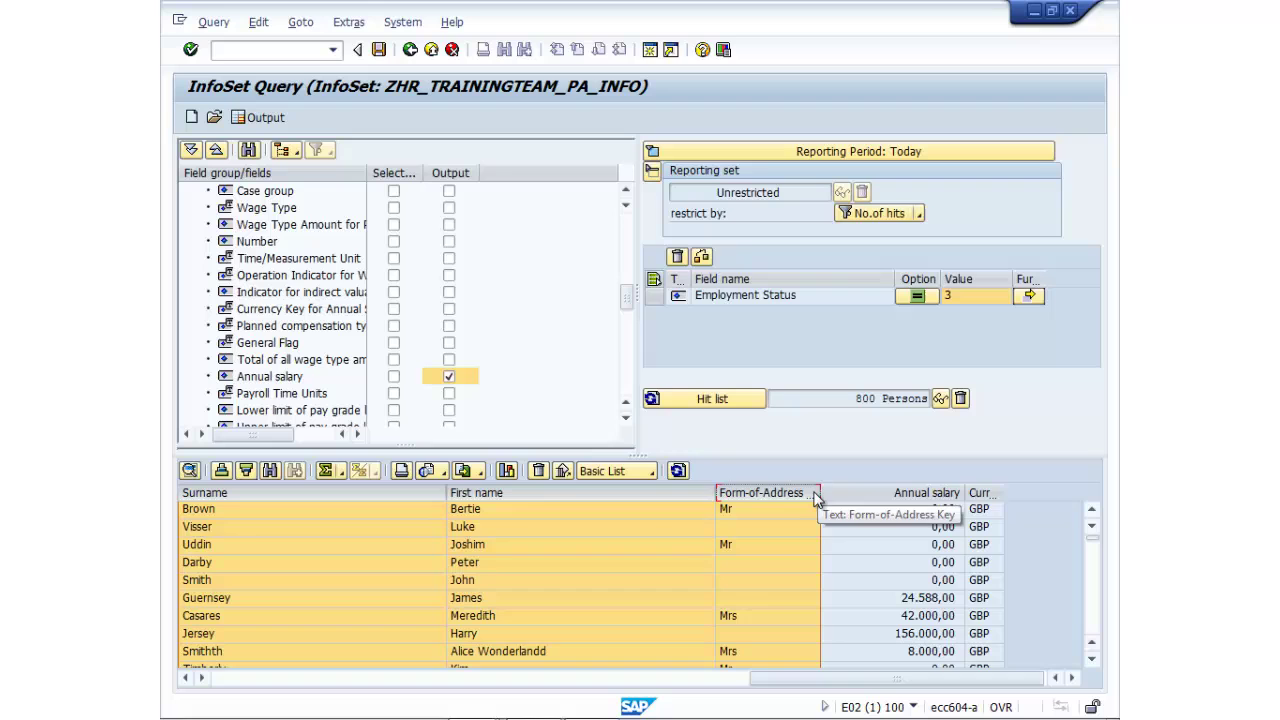
mouse_move(338, 493)
mouse_down()
mouse_move(161, 498)
mouse_move(185, 515)
mouse_move(170, 515)
mouse_move(250, 505)
mouse_up()
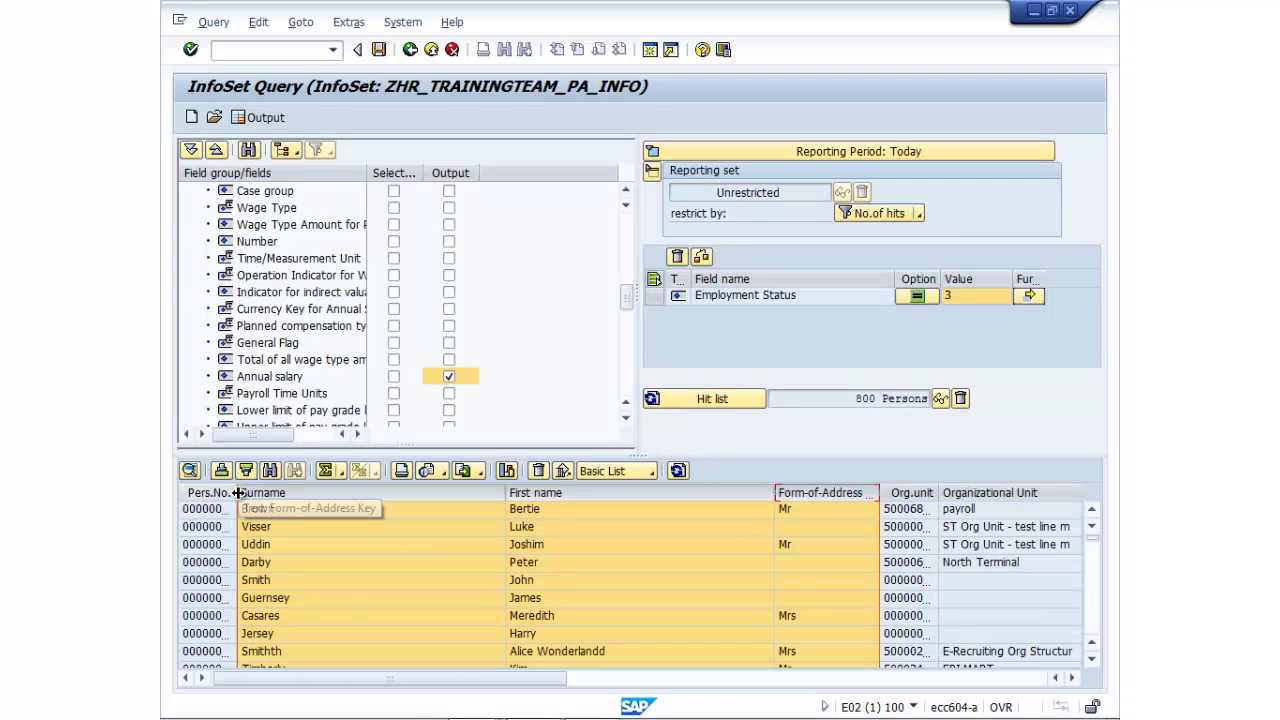
click(345, 524)
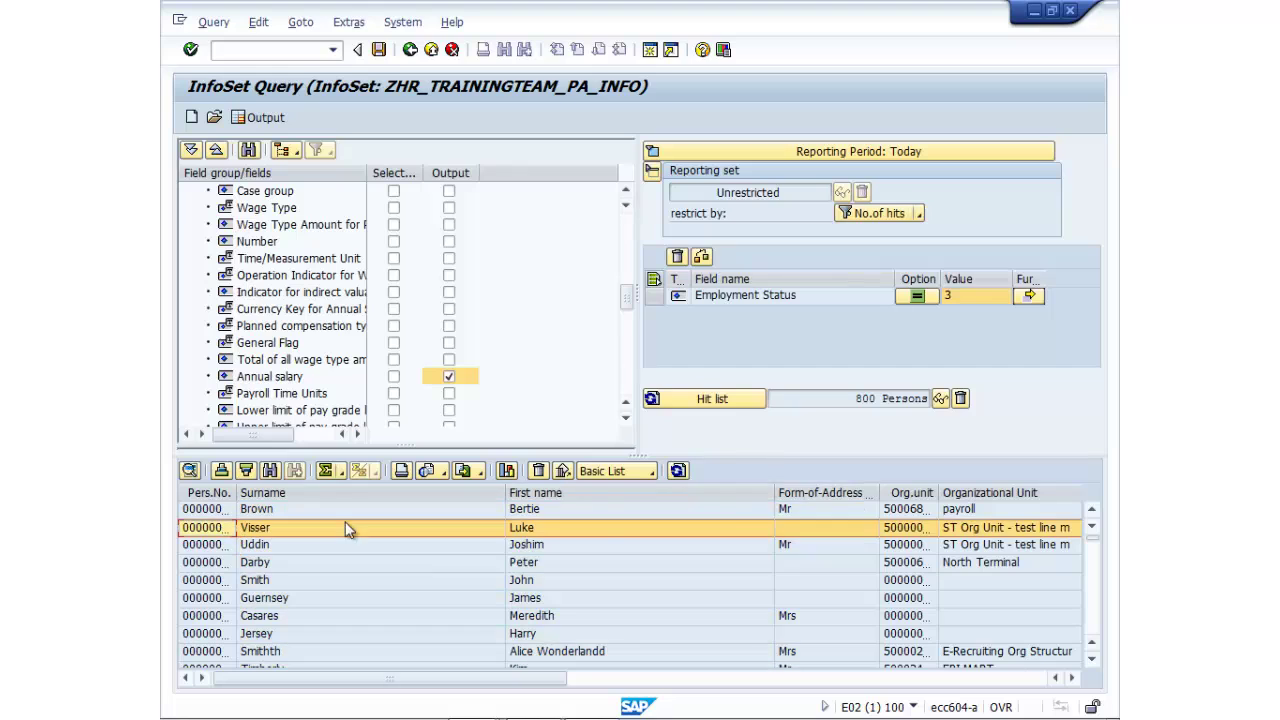
click(818, 495)
drag(818, 497, 276, 491)
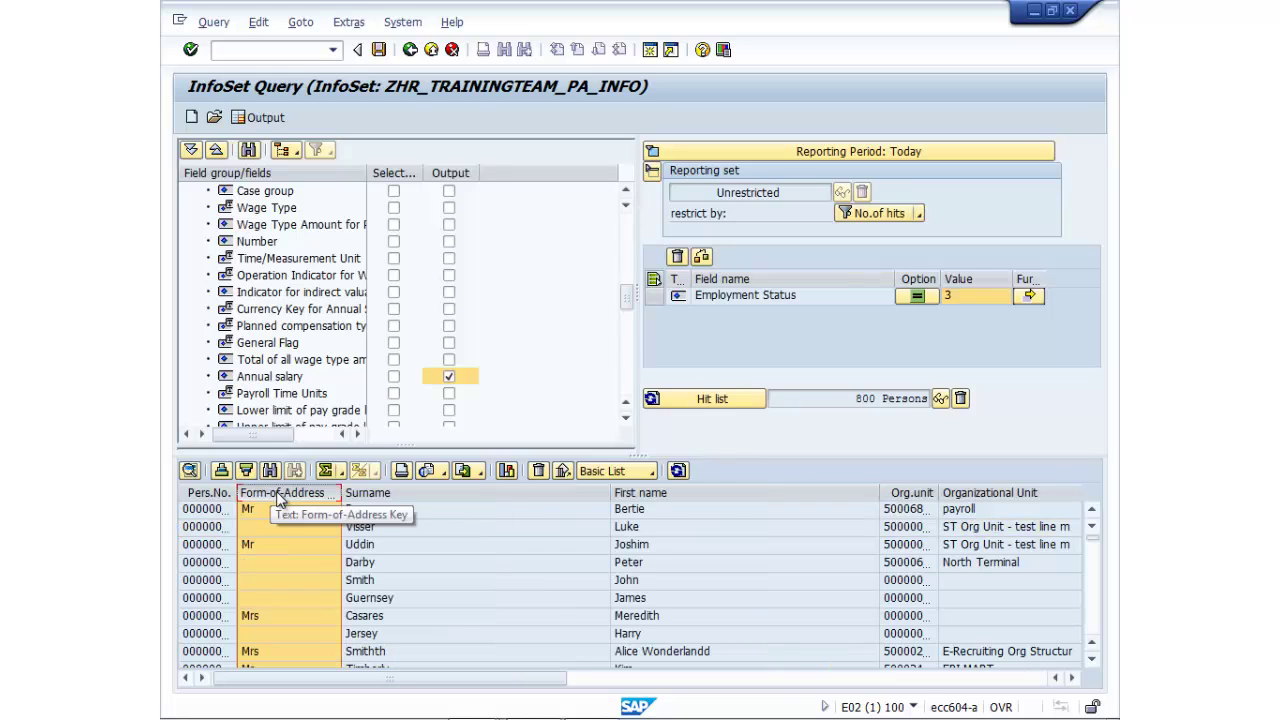
click(636, 495)
drag(666, 497, 400, 500)
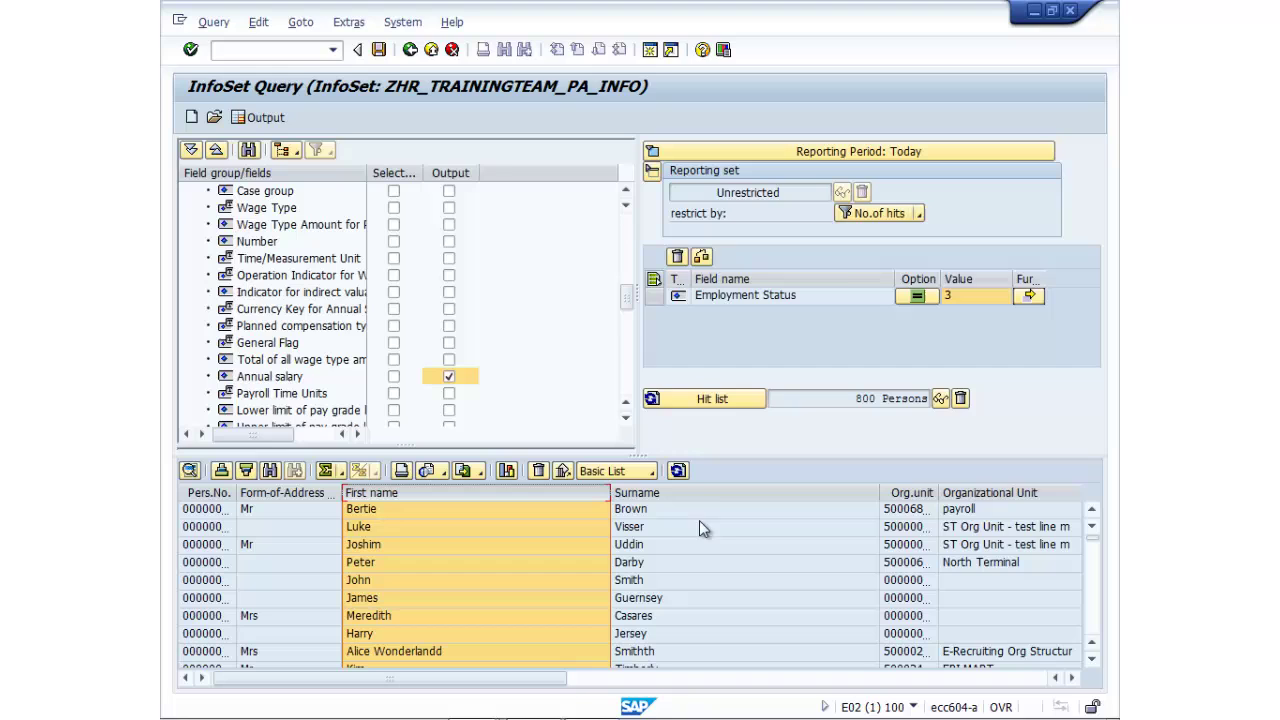
Narrow the Surname column and fit the First name and Job text columns to their content.
drag(880, 493, 688, 493)
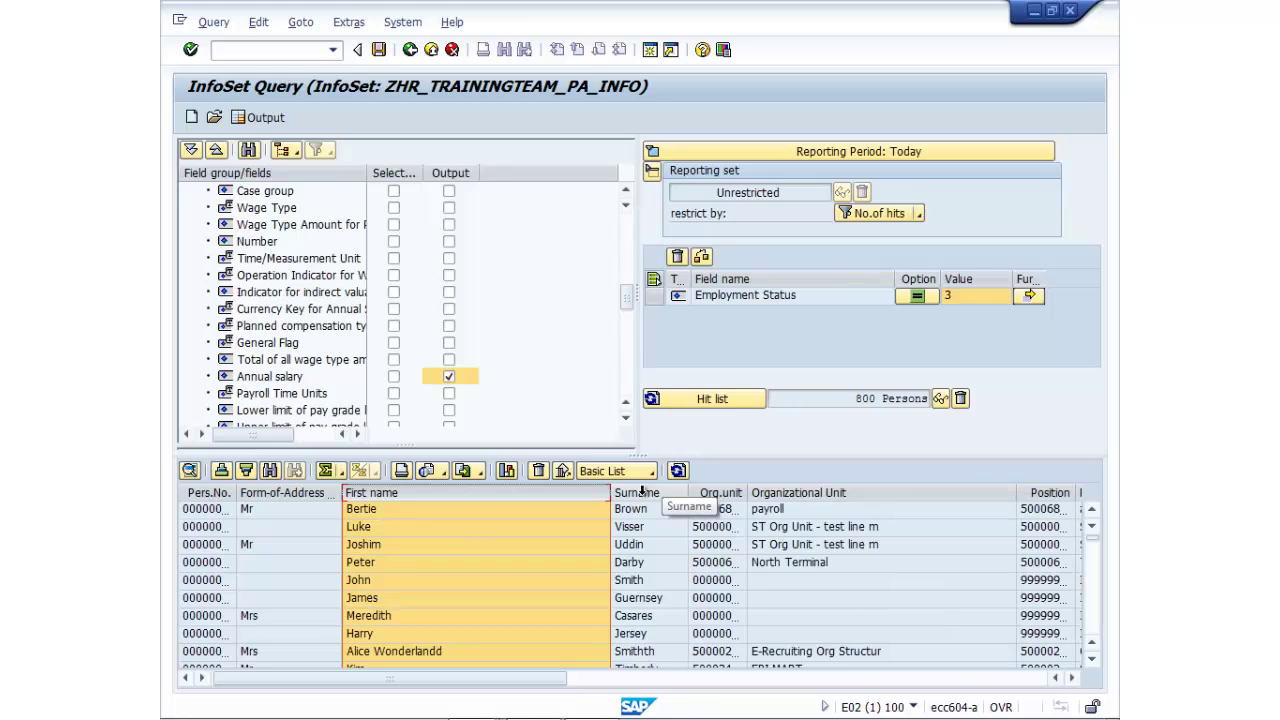
double_click(608, 500)
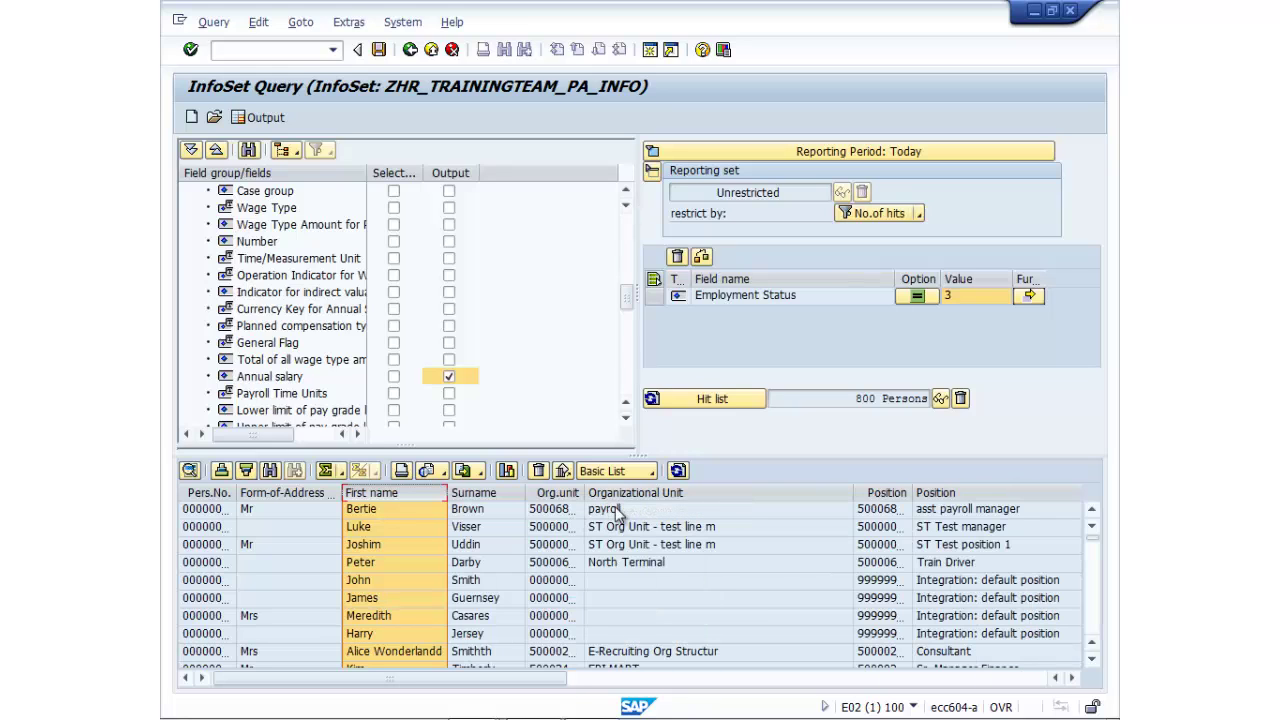
click(640, 522)
click(884, 492)
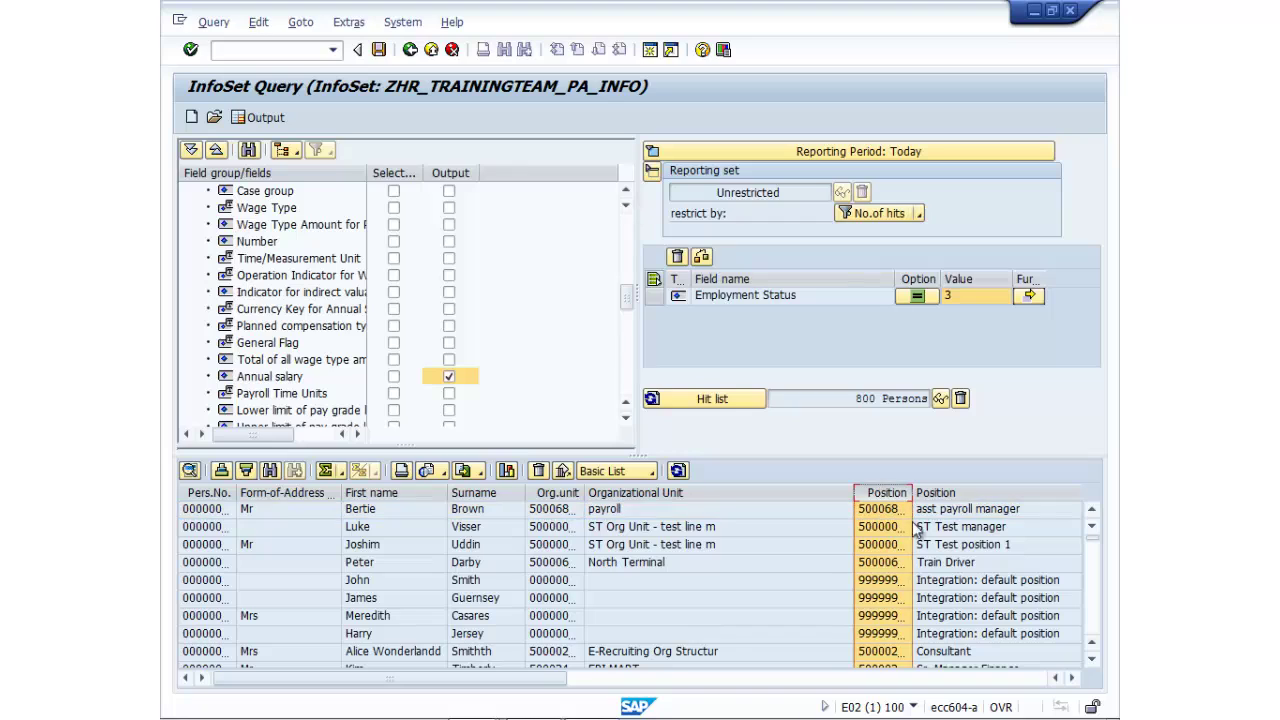
ctrl+click(954, 493)
click(993, 680)
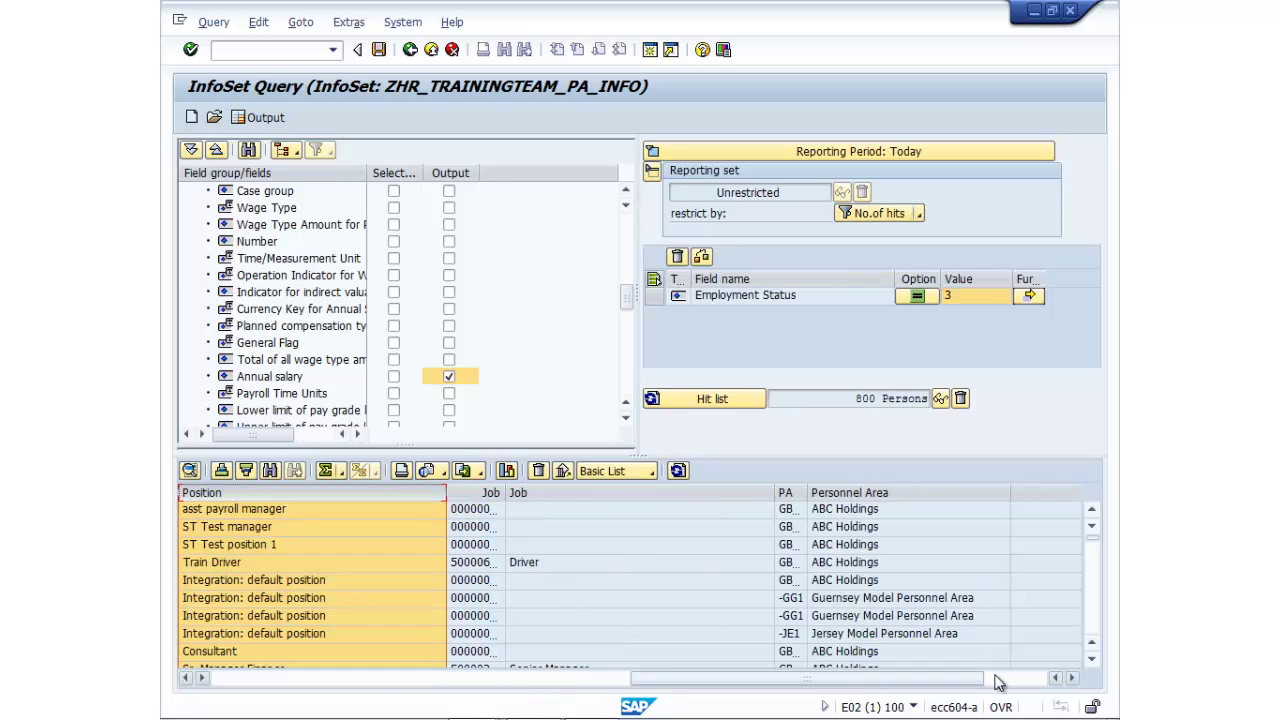
double_click(775, 492)
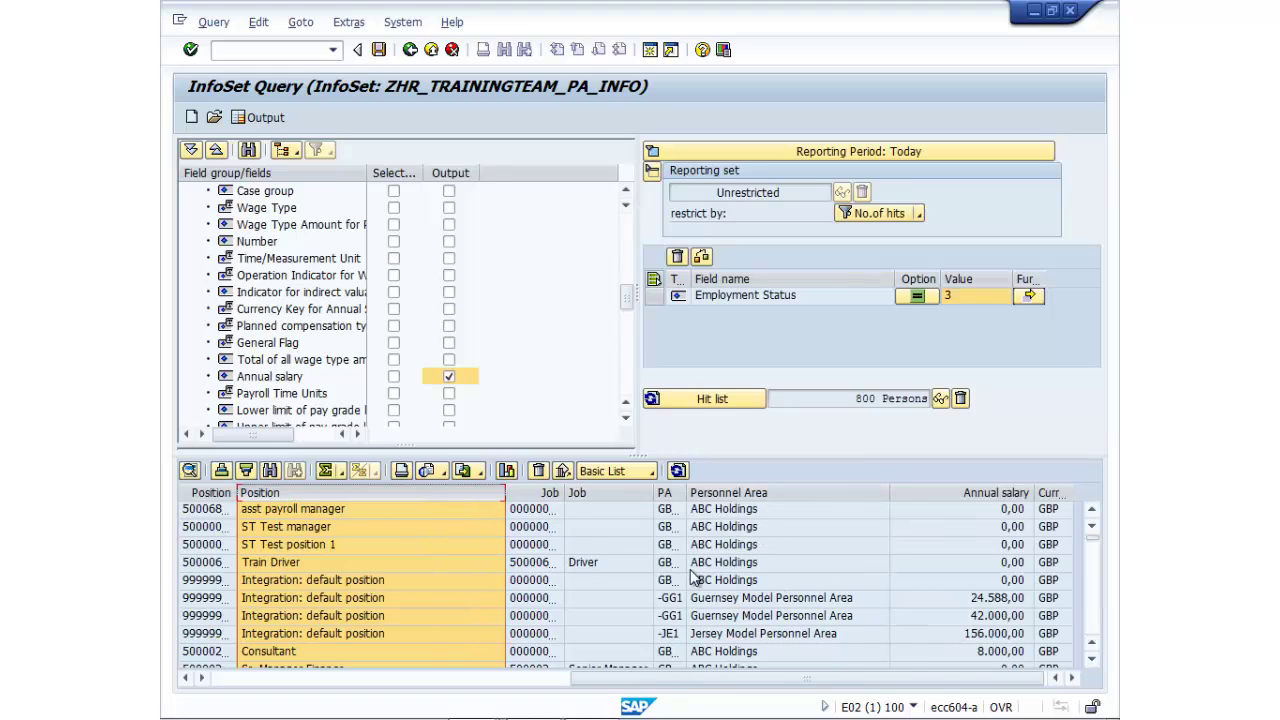
Delete the Job and Job text columns so Personnel Area follows Position.
click(522, 491)
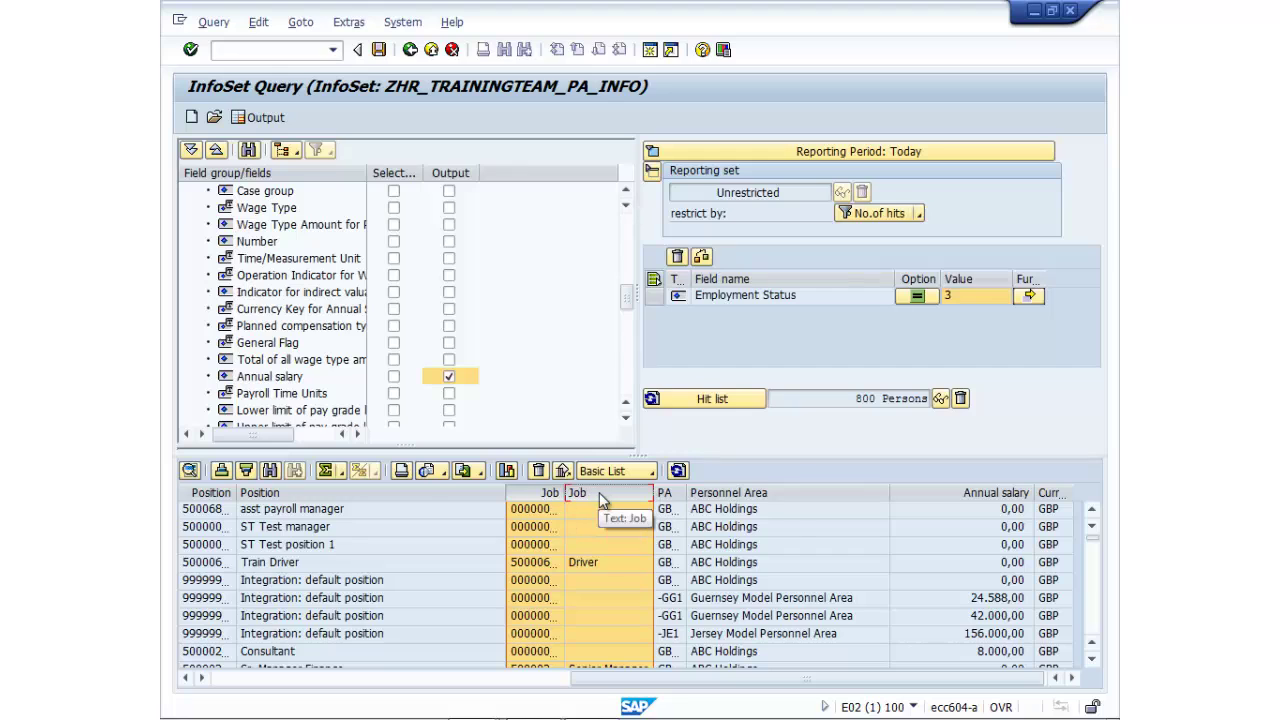
right_click(598, 492)
click(653, 614)
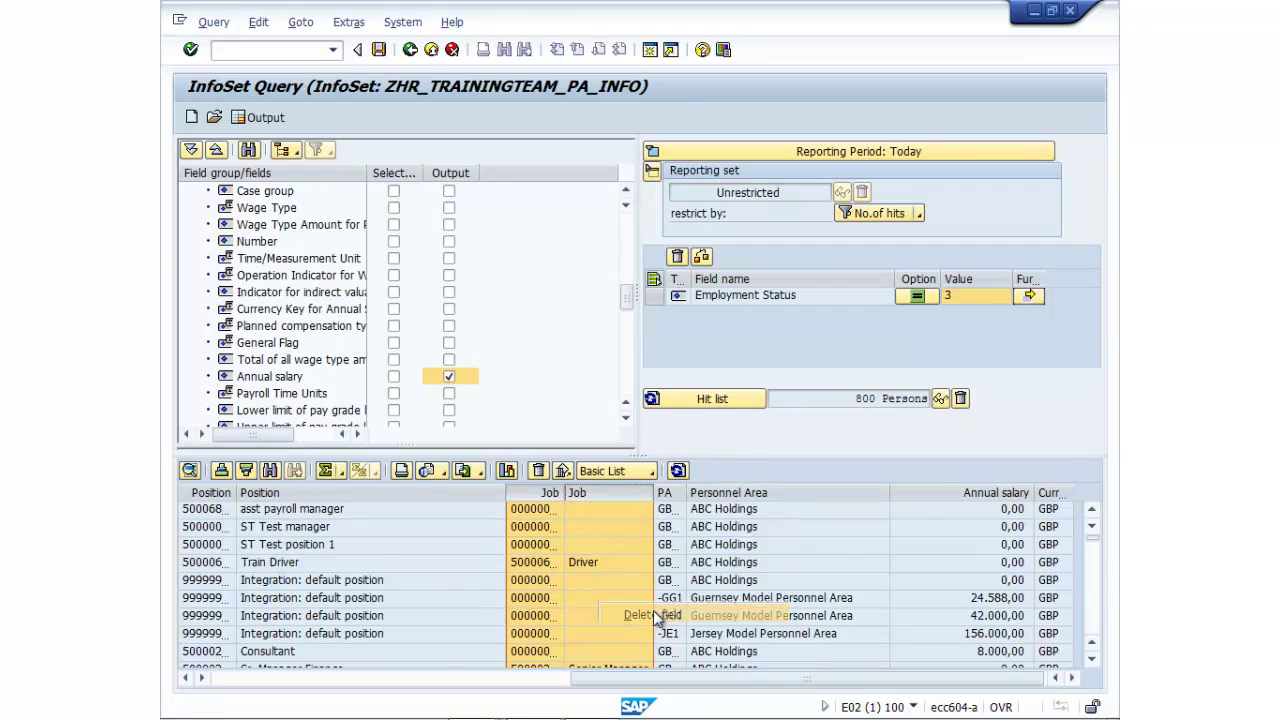
click(985, 679)
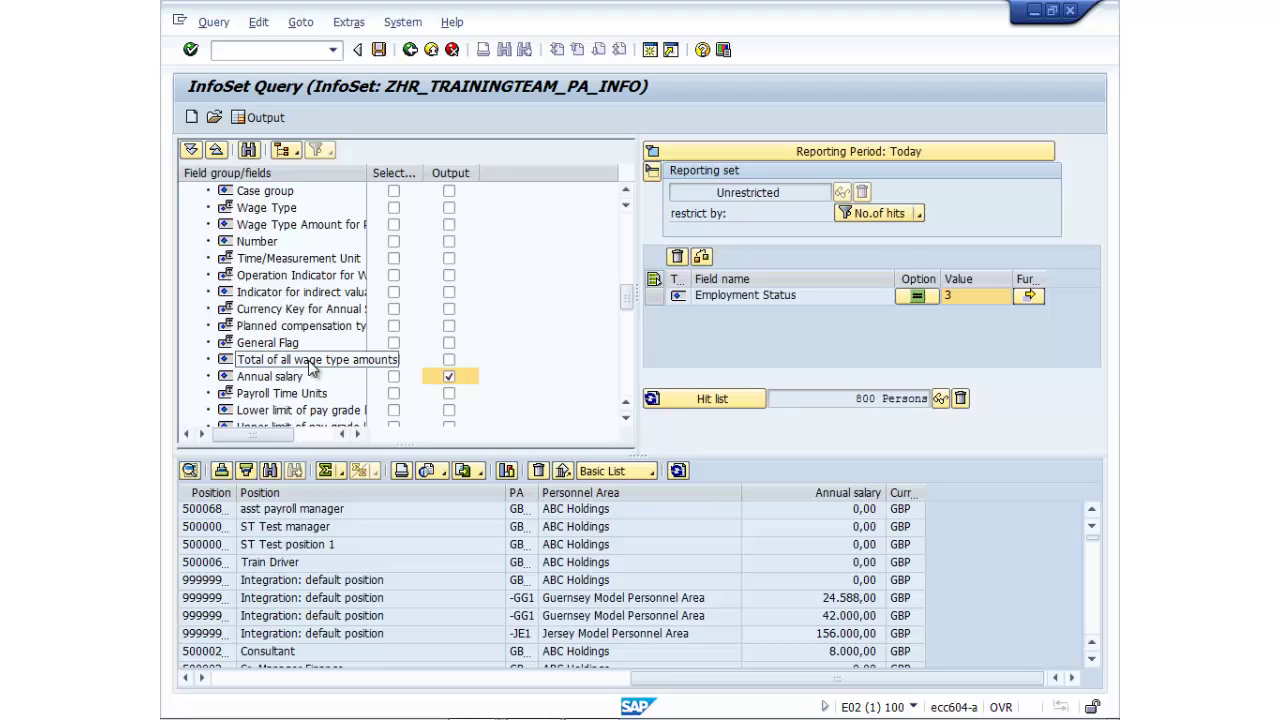
Make Annual salary a selection criterion excluding the range 0,00 to 29.999,00.
click(394, 378)
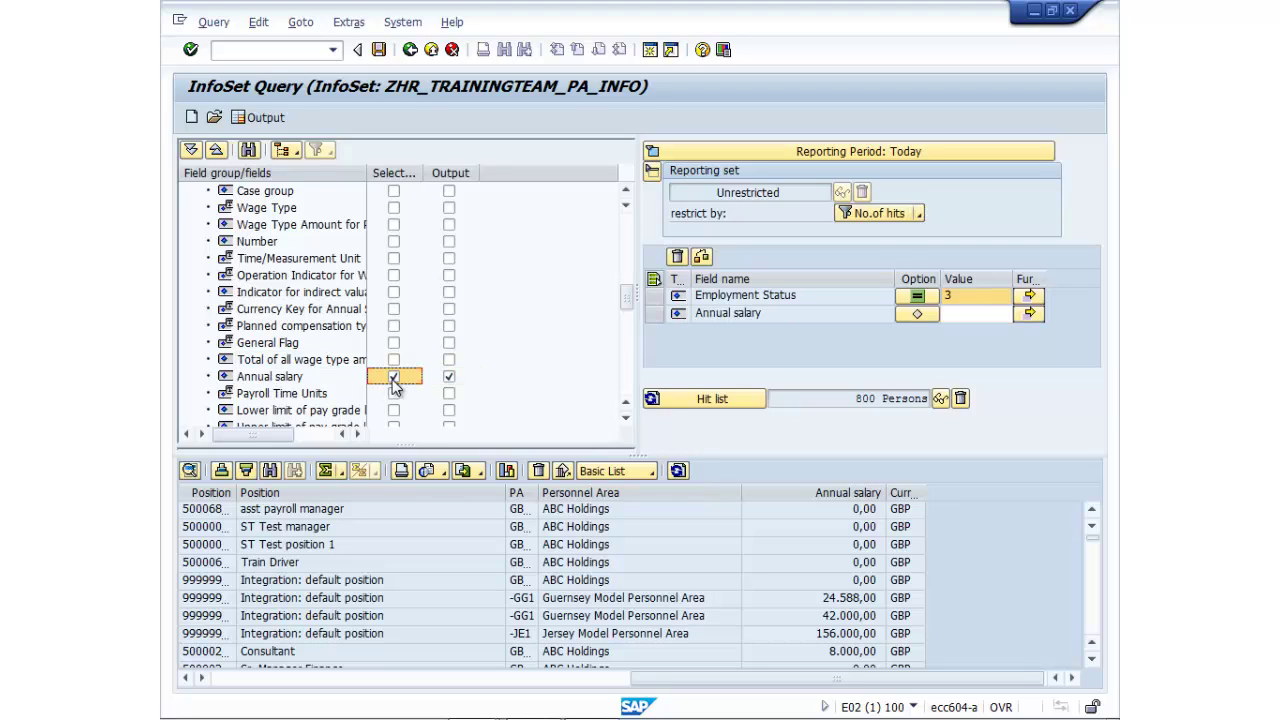
click(1028, 315)
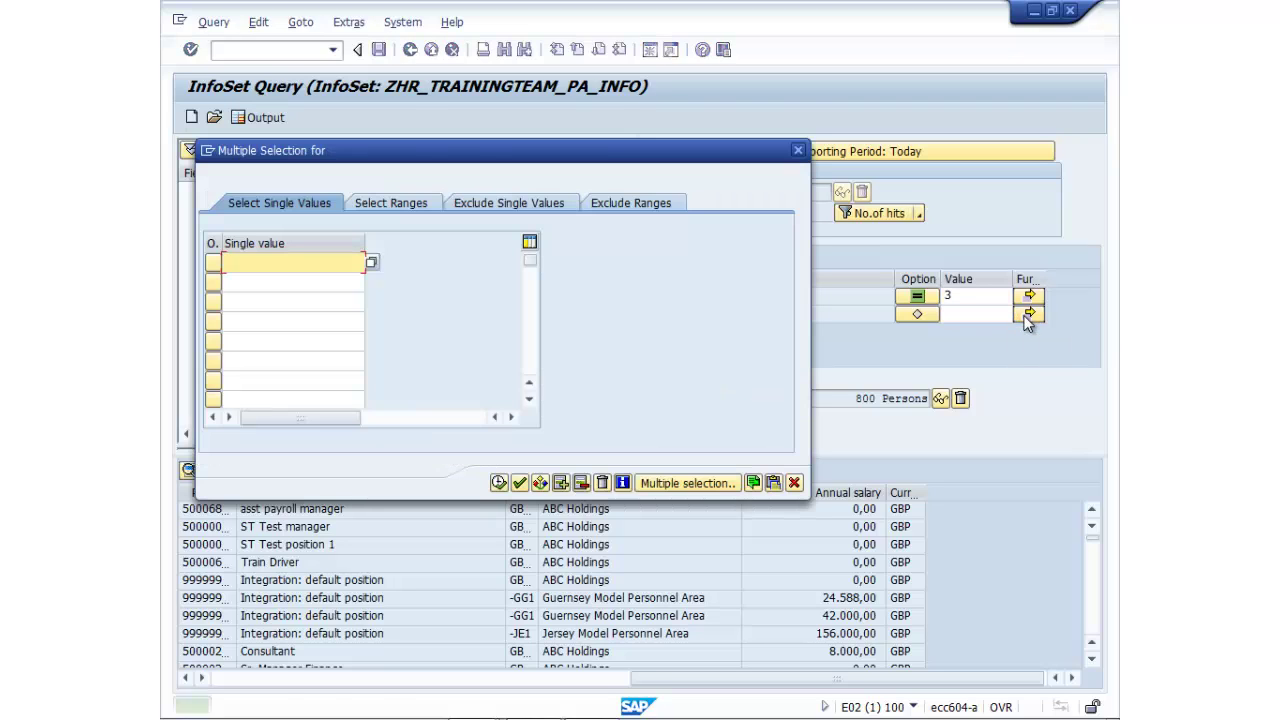
click(627, 203)
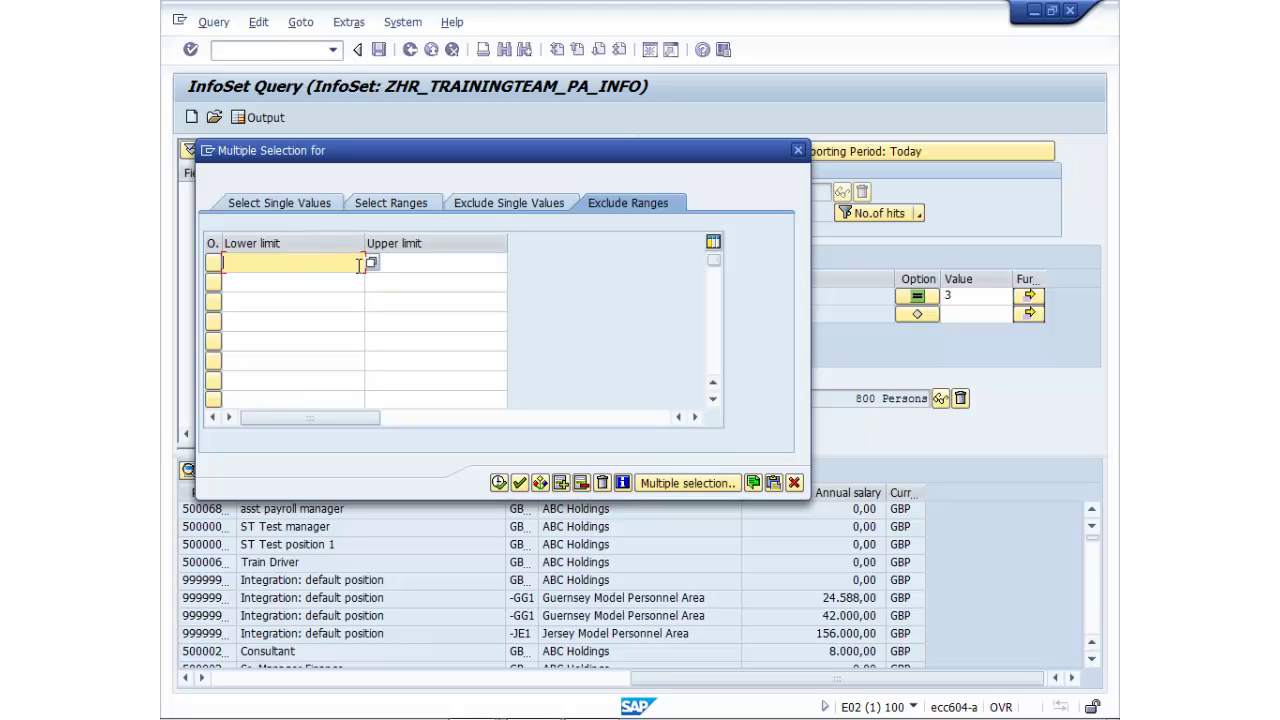
text(0,0)
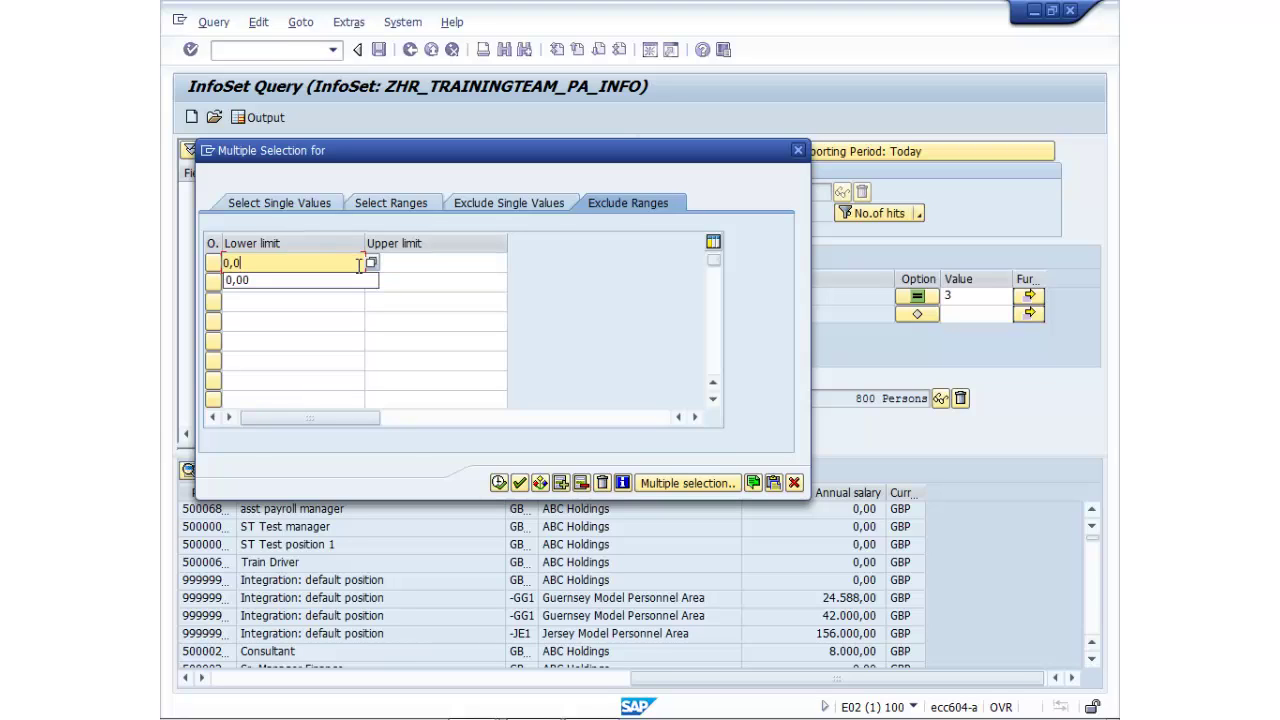
text(0)
key(Return)
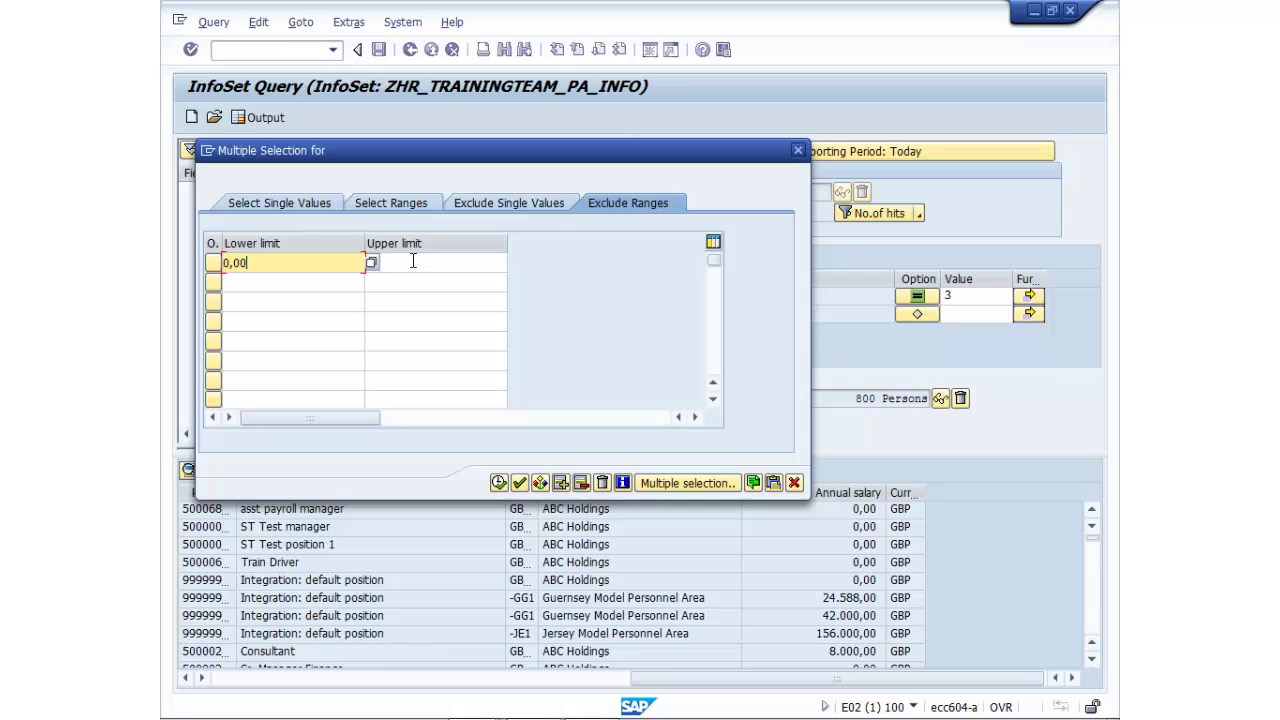
click(416, 262)
text(2)
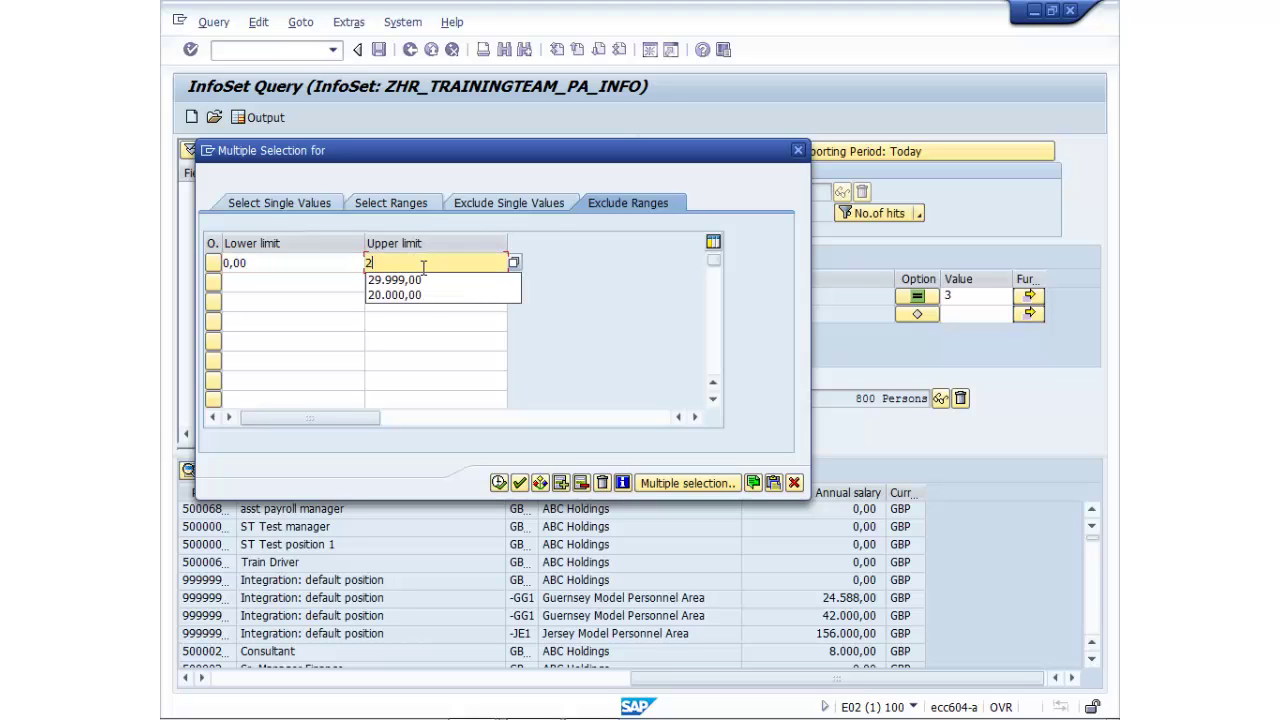
text(9.)
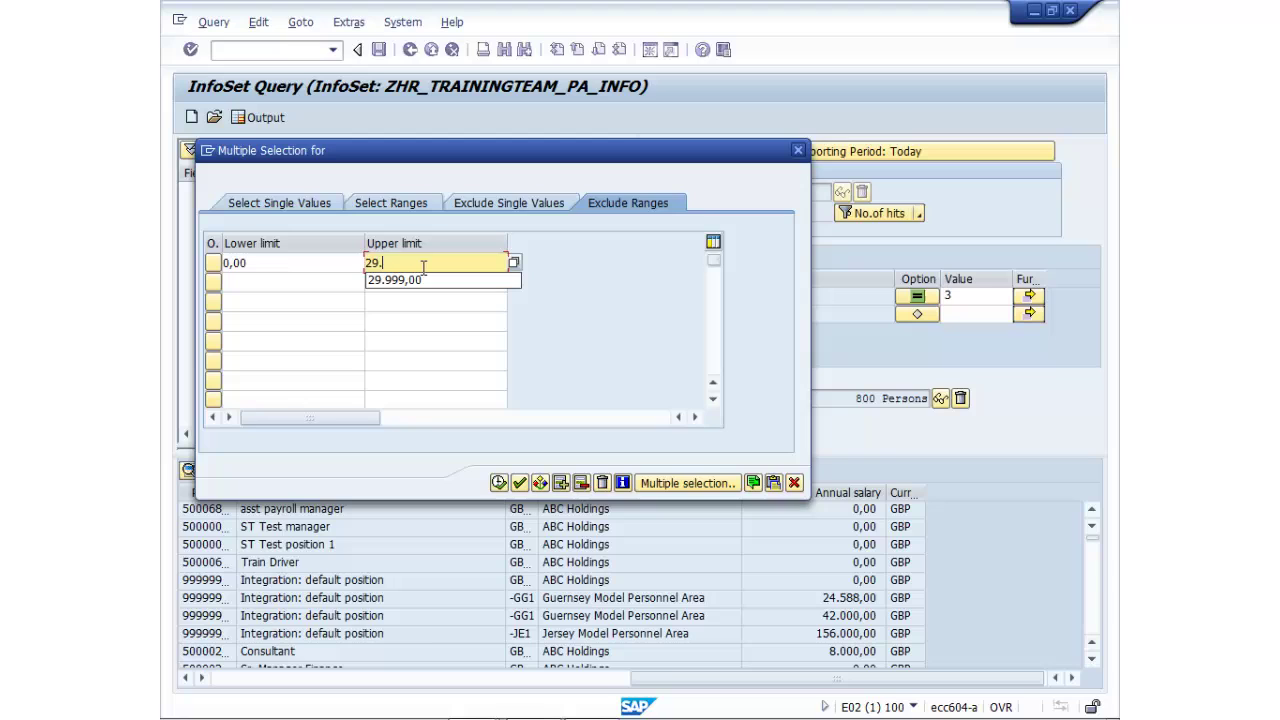
text(999,00)
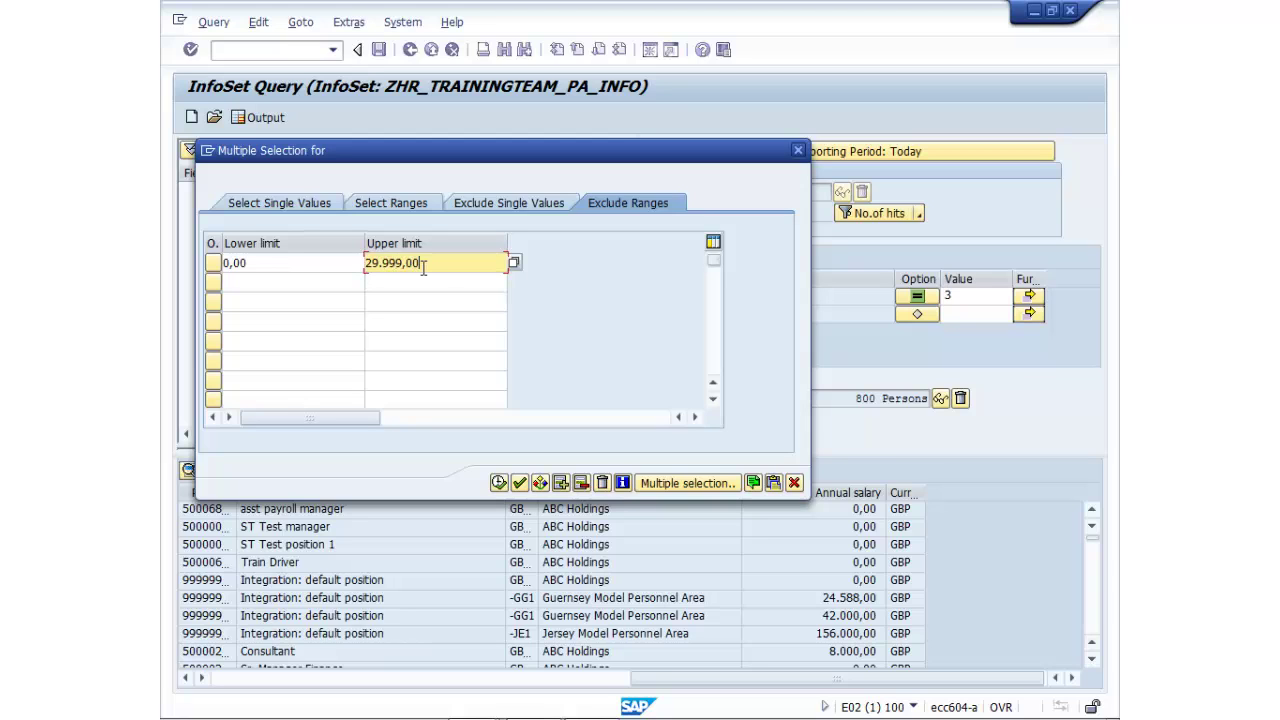
click(499, 484)
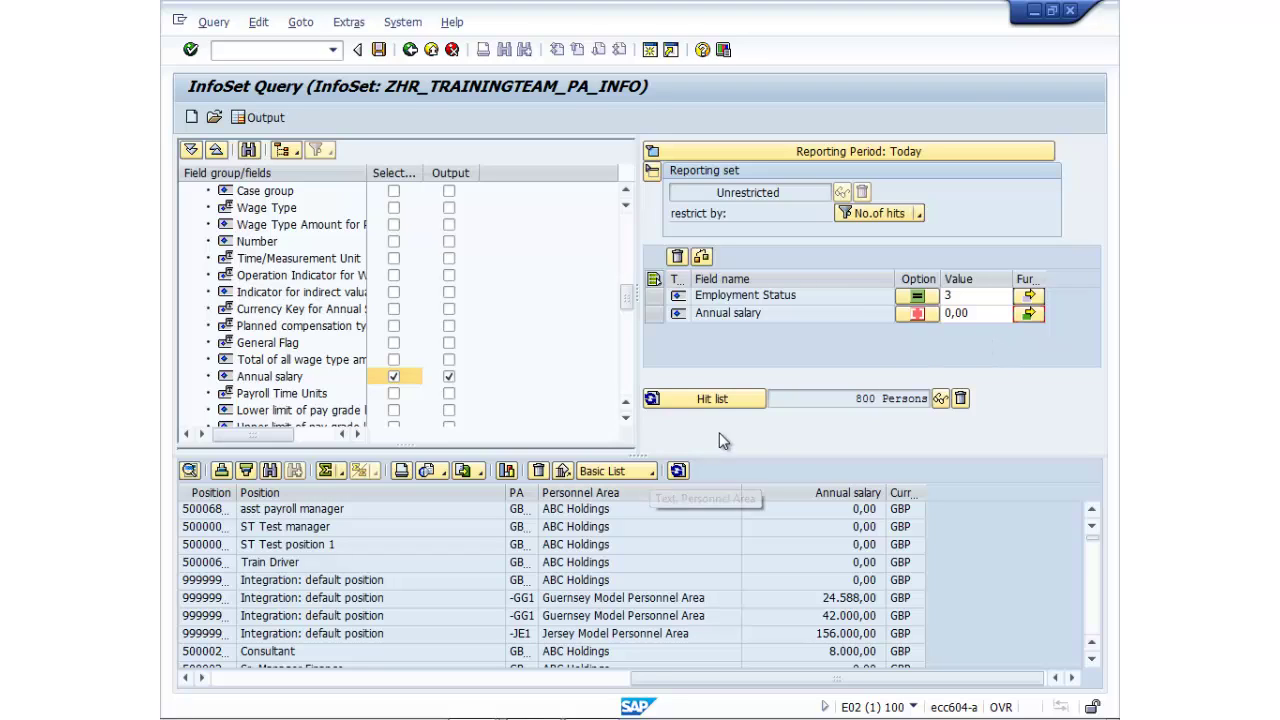
Recount the hit list to 192 persons and re-execute the report.
click(711, 398)
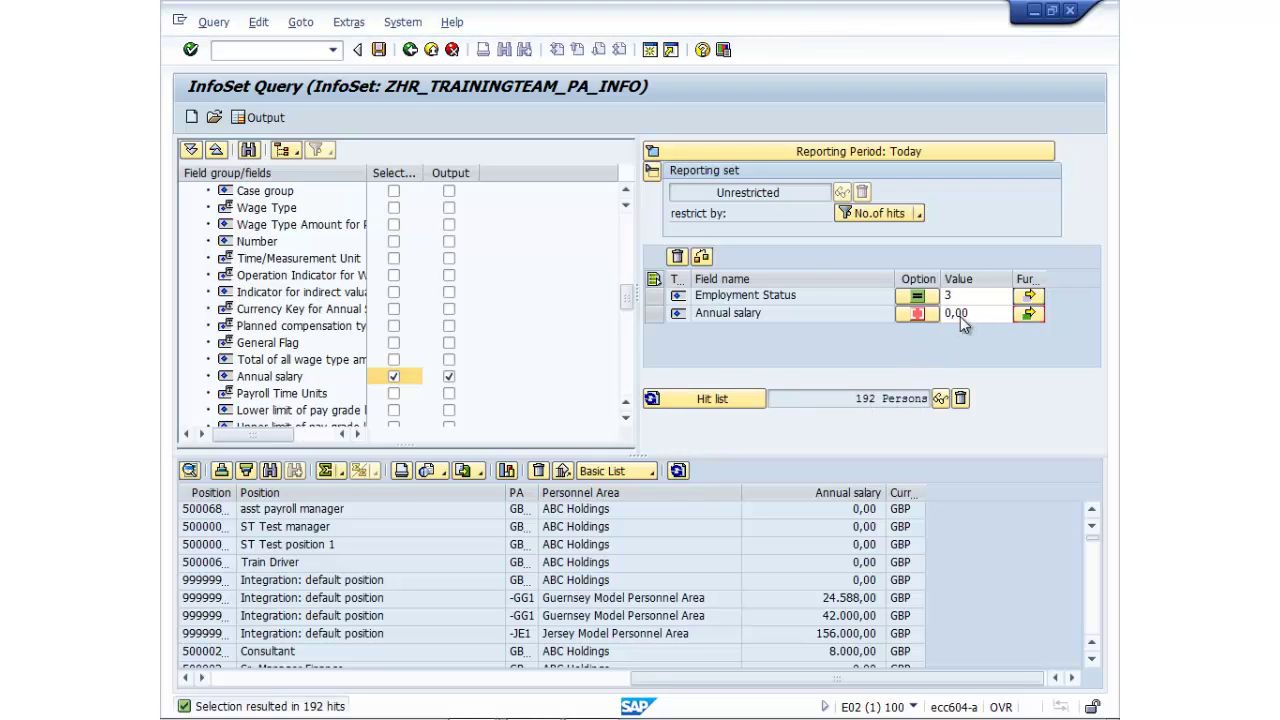
click(679, 470)
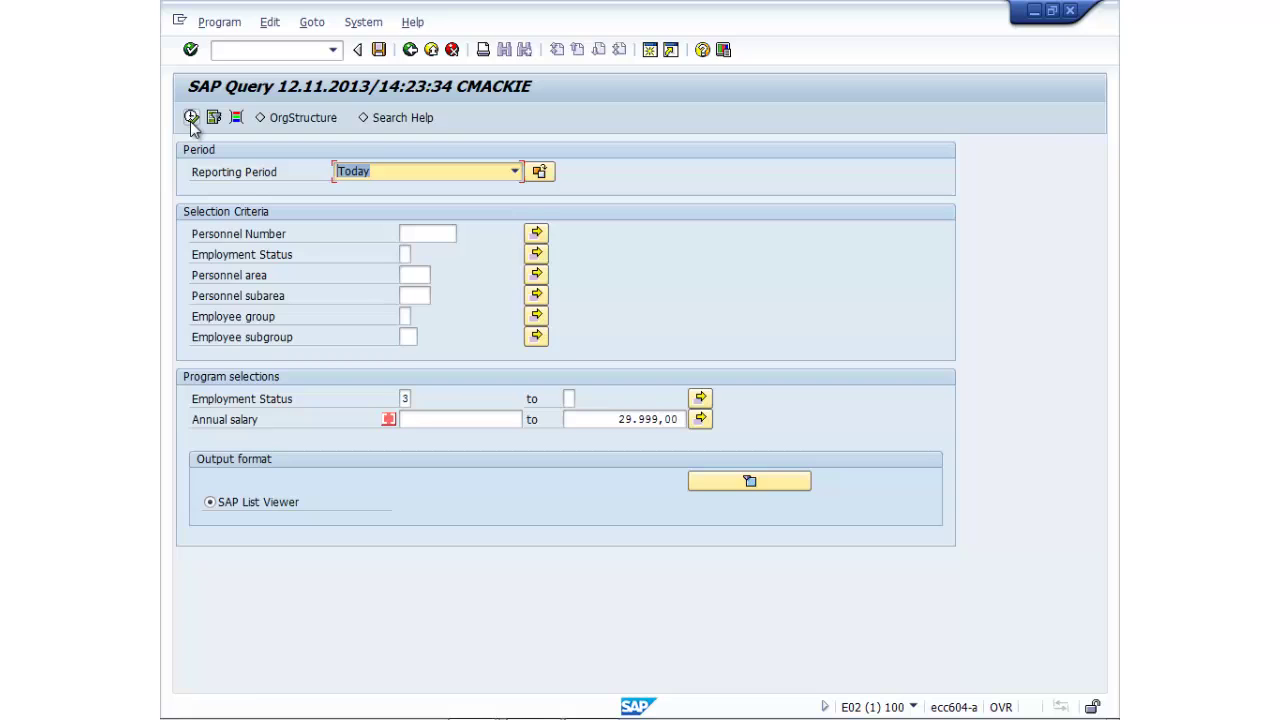
click(191, 117)
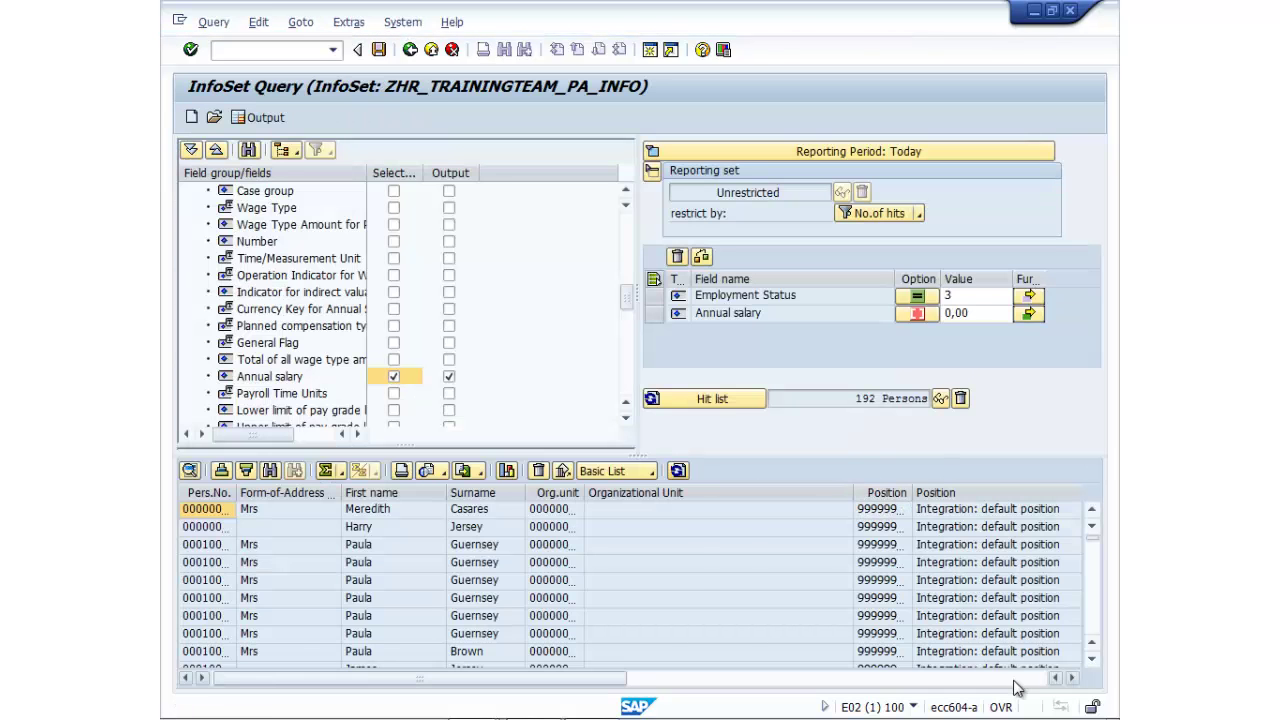
Sort the results by Annual salary in descending order.
scroll(894, 578, right, 5)
click(848, 492)
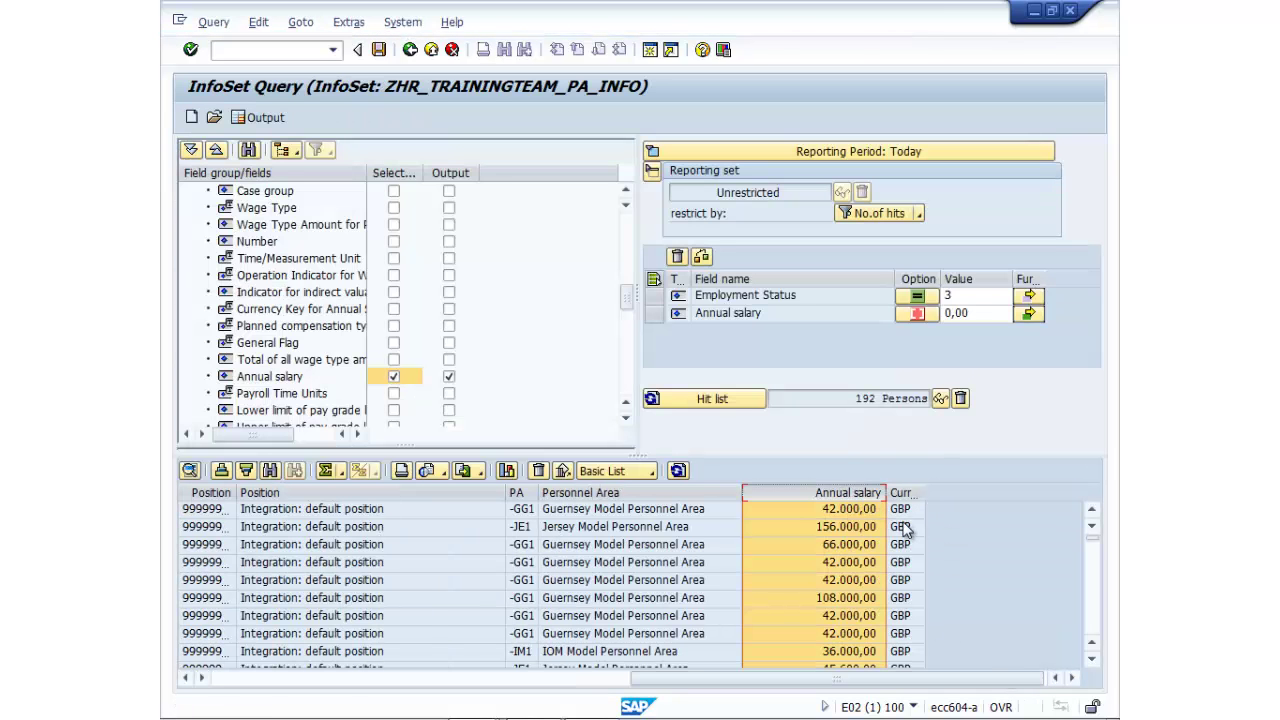
click(246, 474)
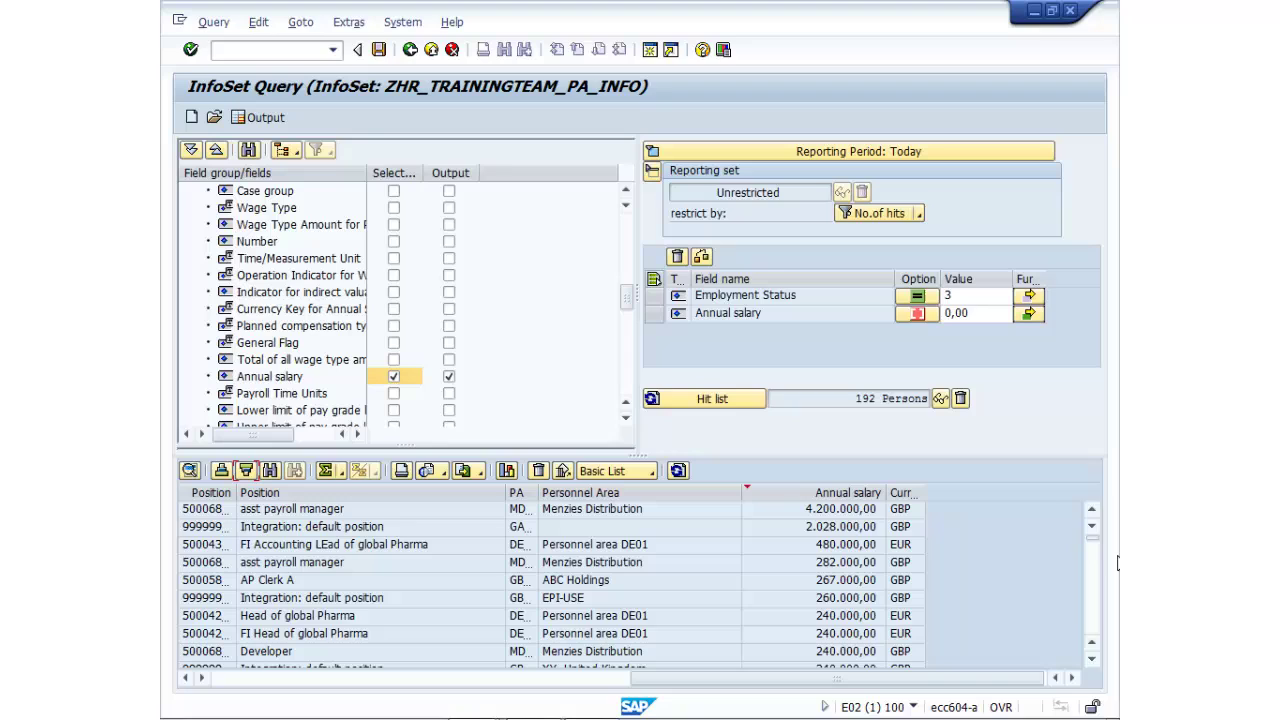
Widen the Position number column to show full eight-digit codes.
drag(1093, 555, 1094, 638)
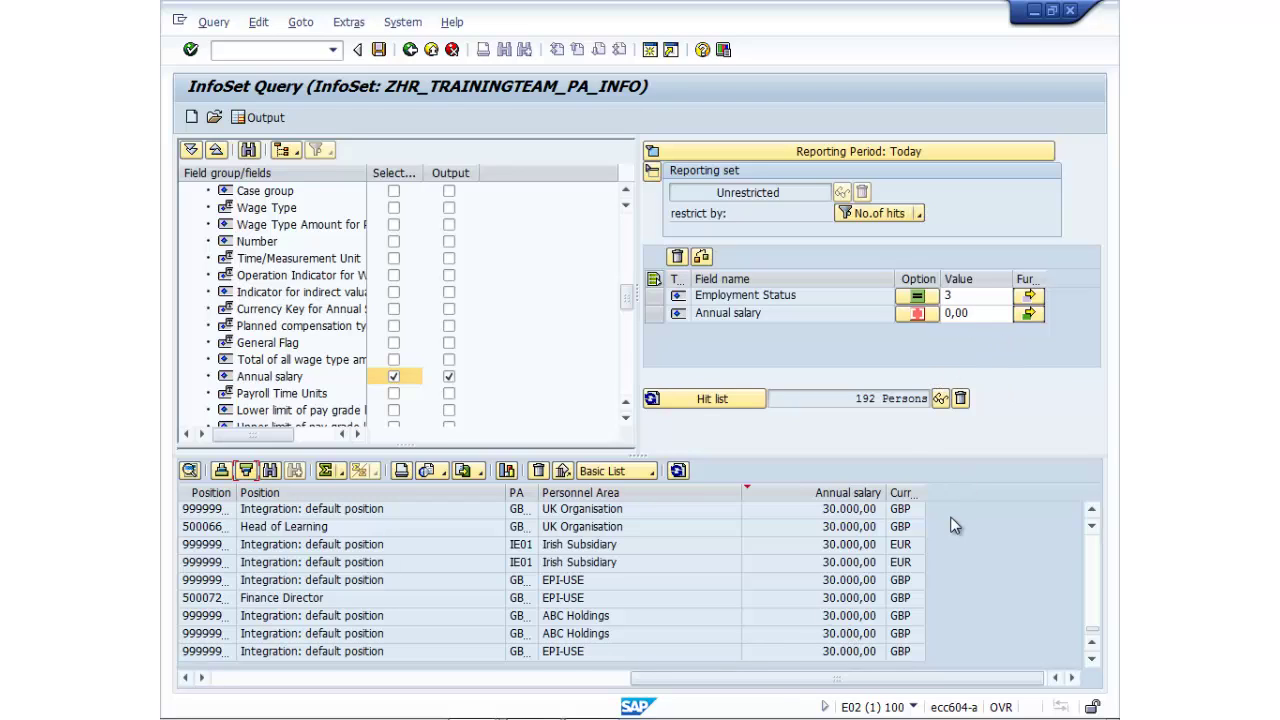
click(618, 679)
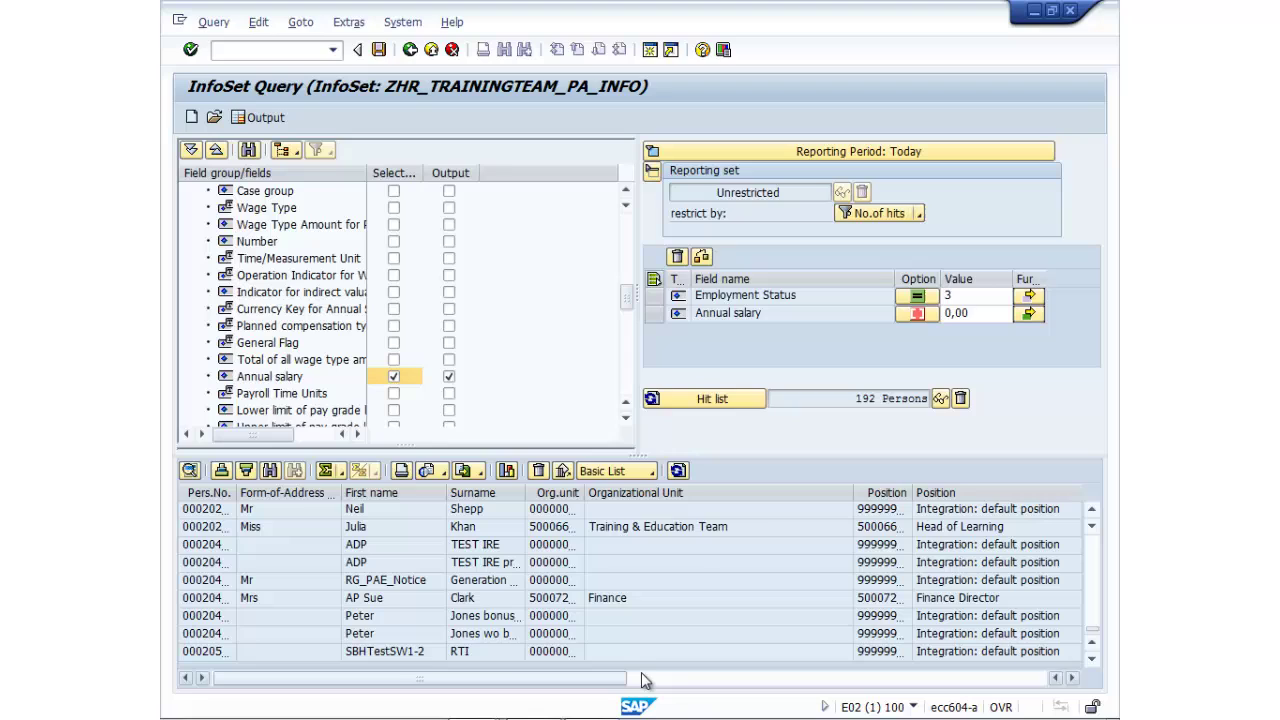
double_click(920, 487)
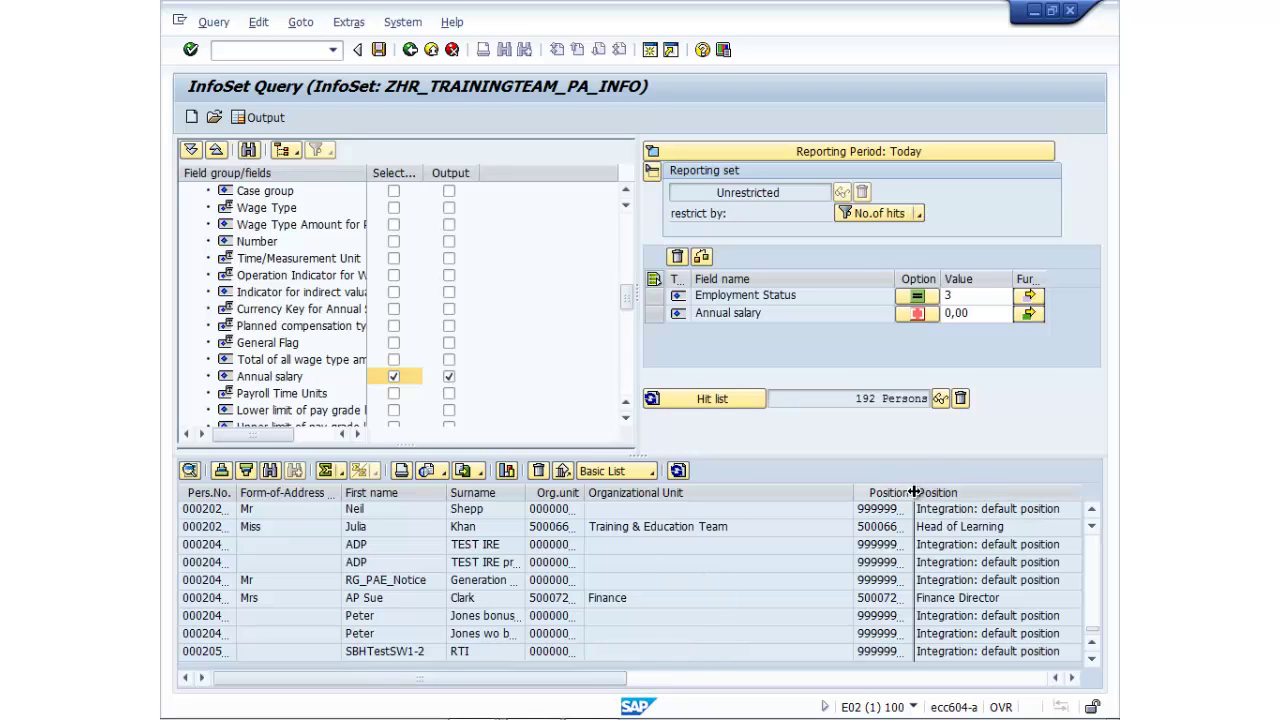
click(939, 492)
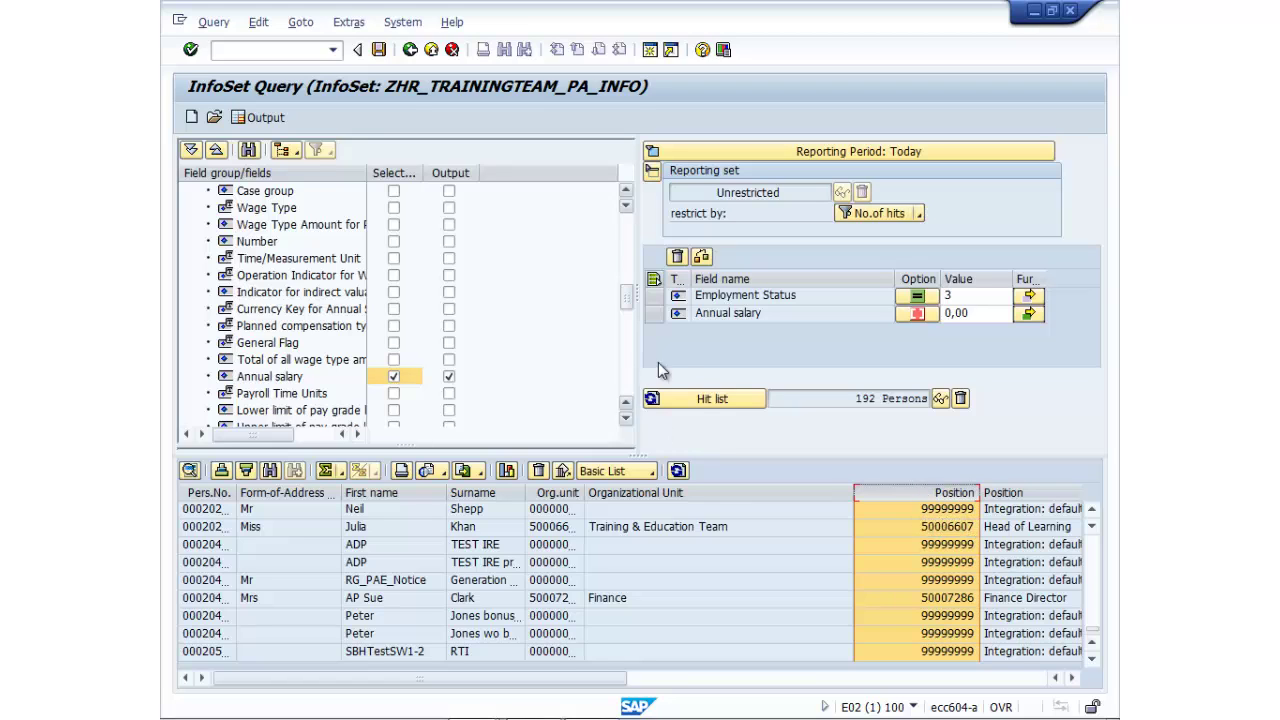
Tick Position under Organizational Assignment as a third selection criterion and open its Multiple Selection dialog.
drag(628, 300, 632, 237)
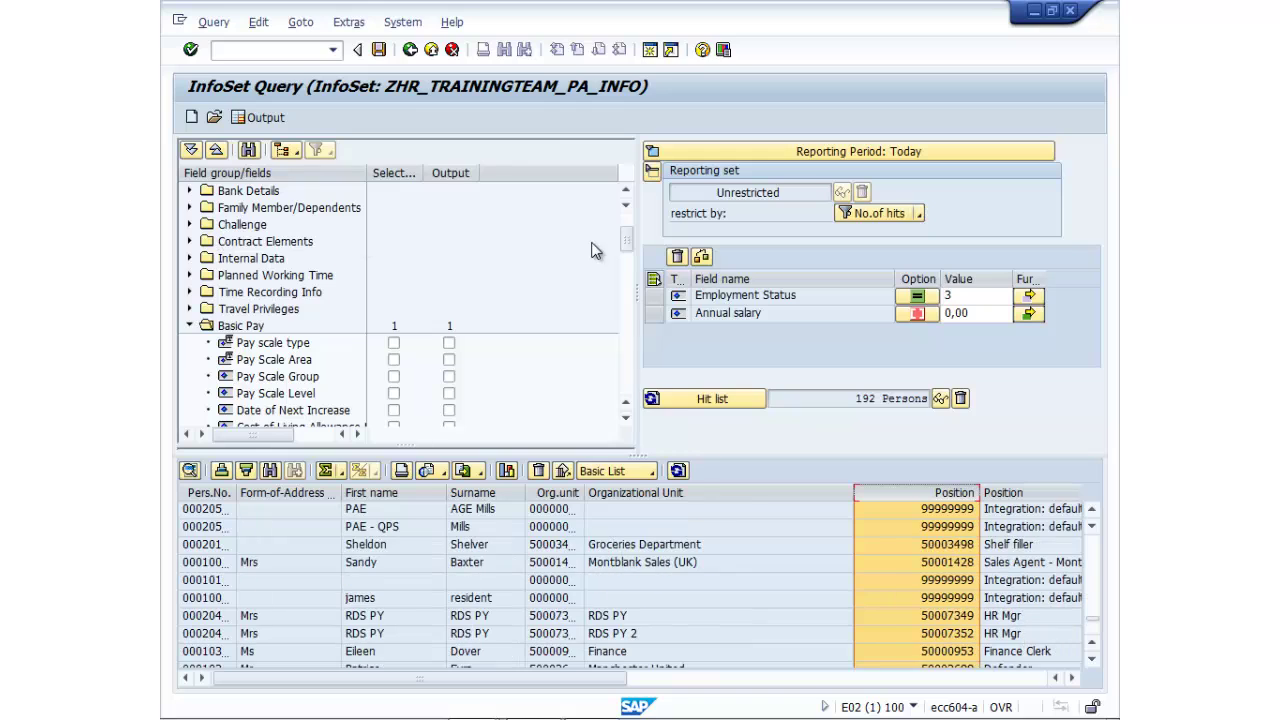
drag(638, 248, 634, 195)
click(190, 224)
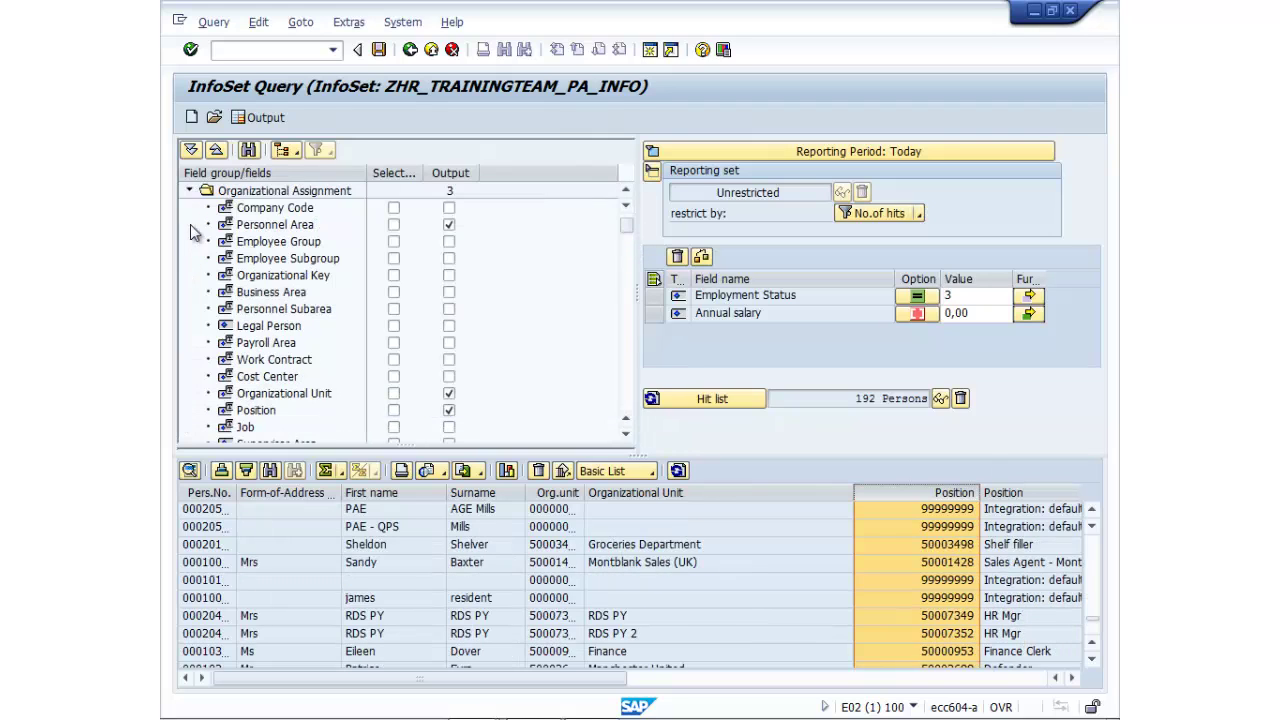
scroll(470, 382, down, 2)
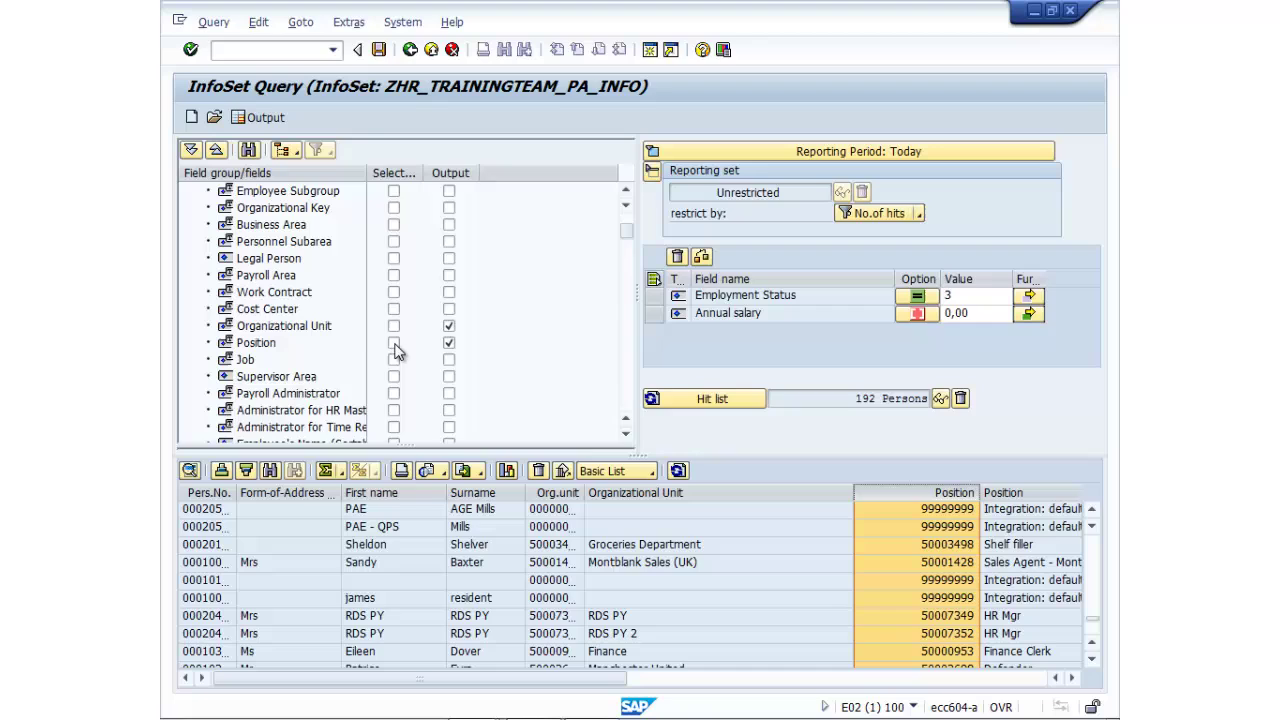
click(394, 343)
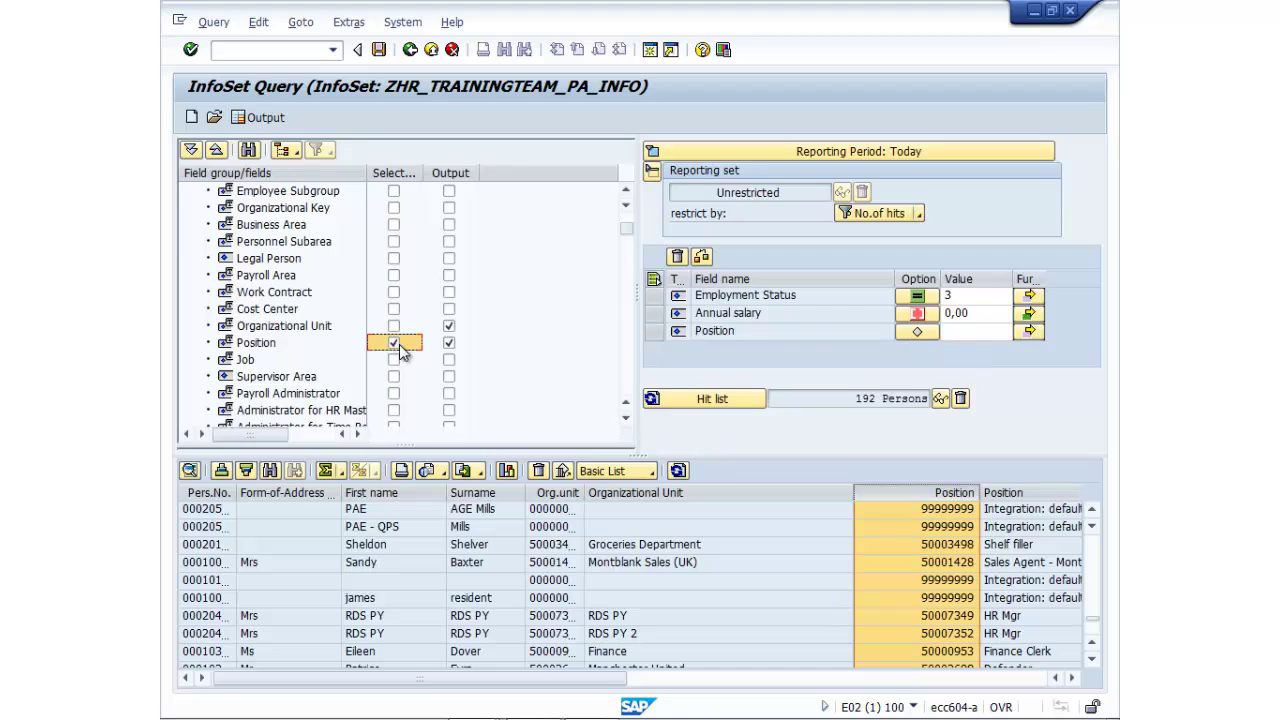
click(1027, 333)
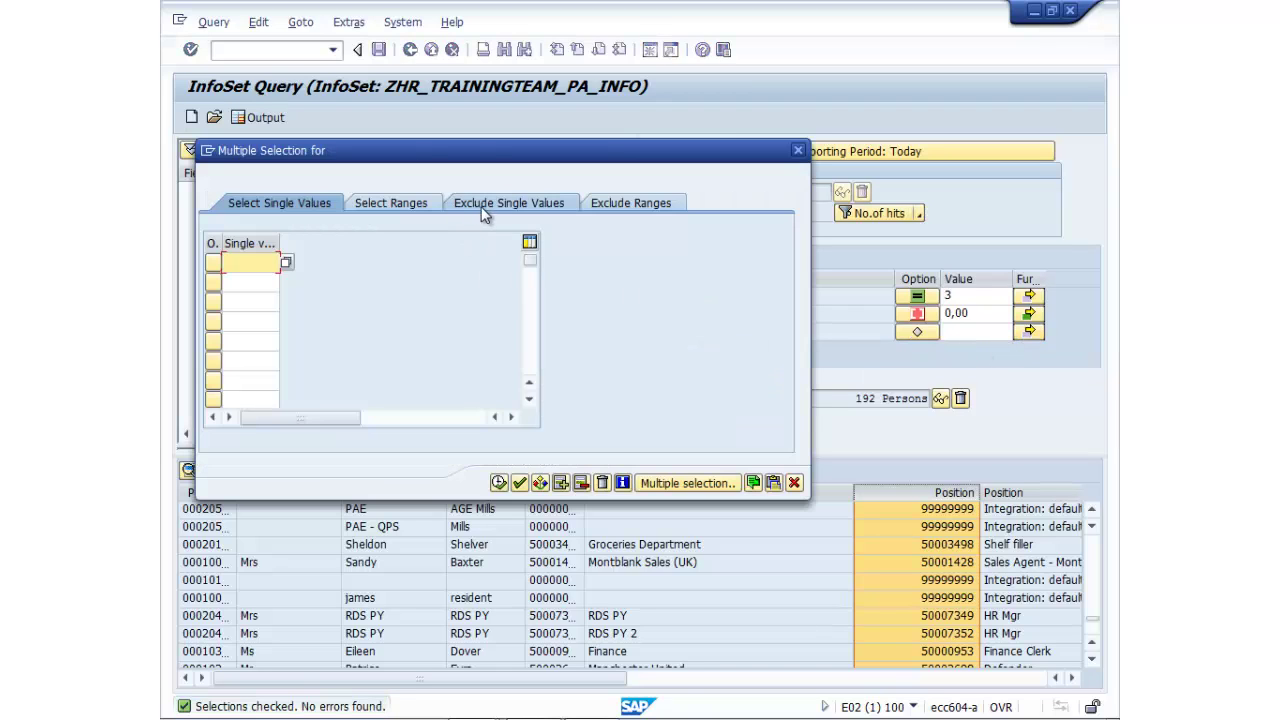
Exclude the single Position value 99999999 and copy it into the selection.
click(548, 205)
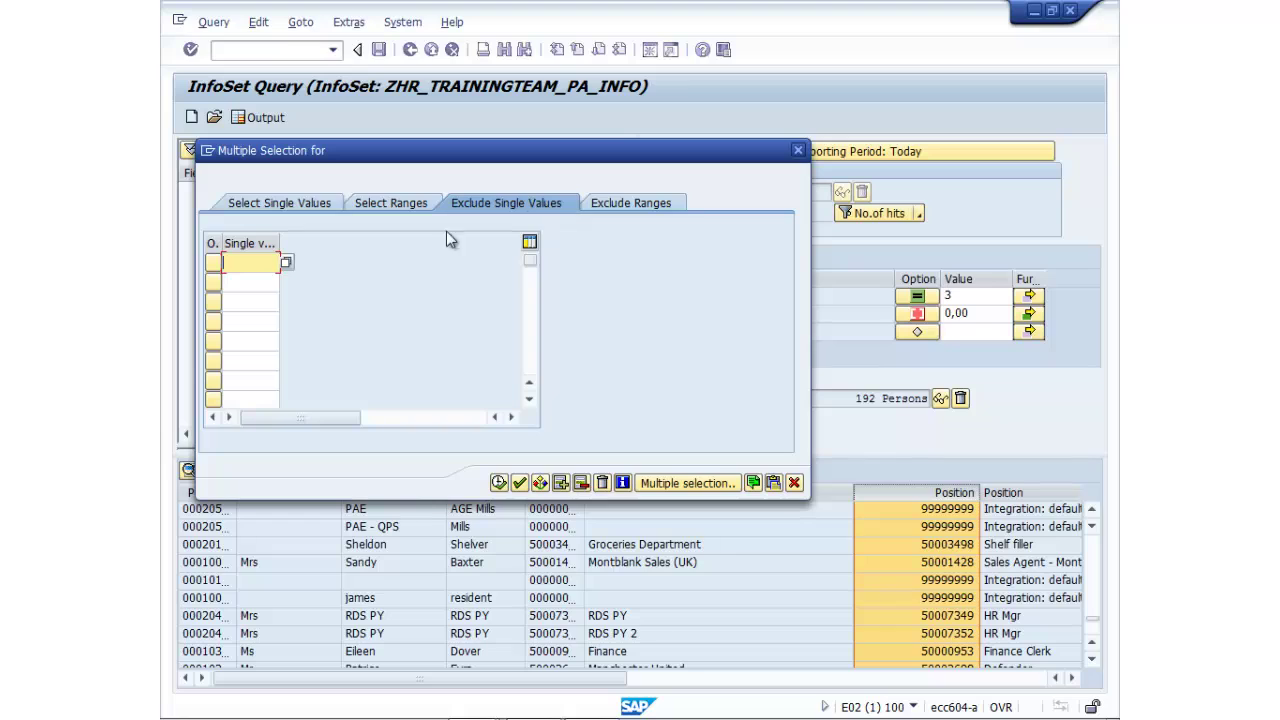
text(9)
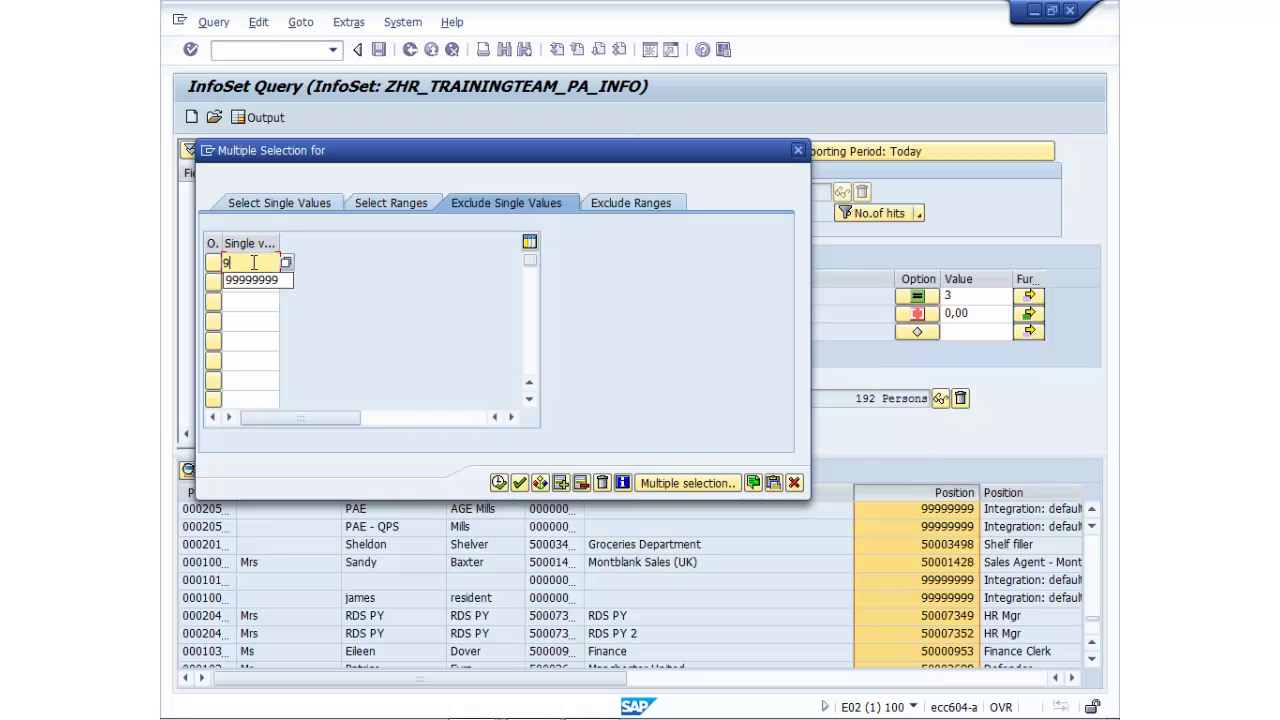
click(256, 280)
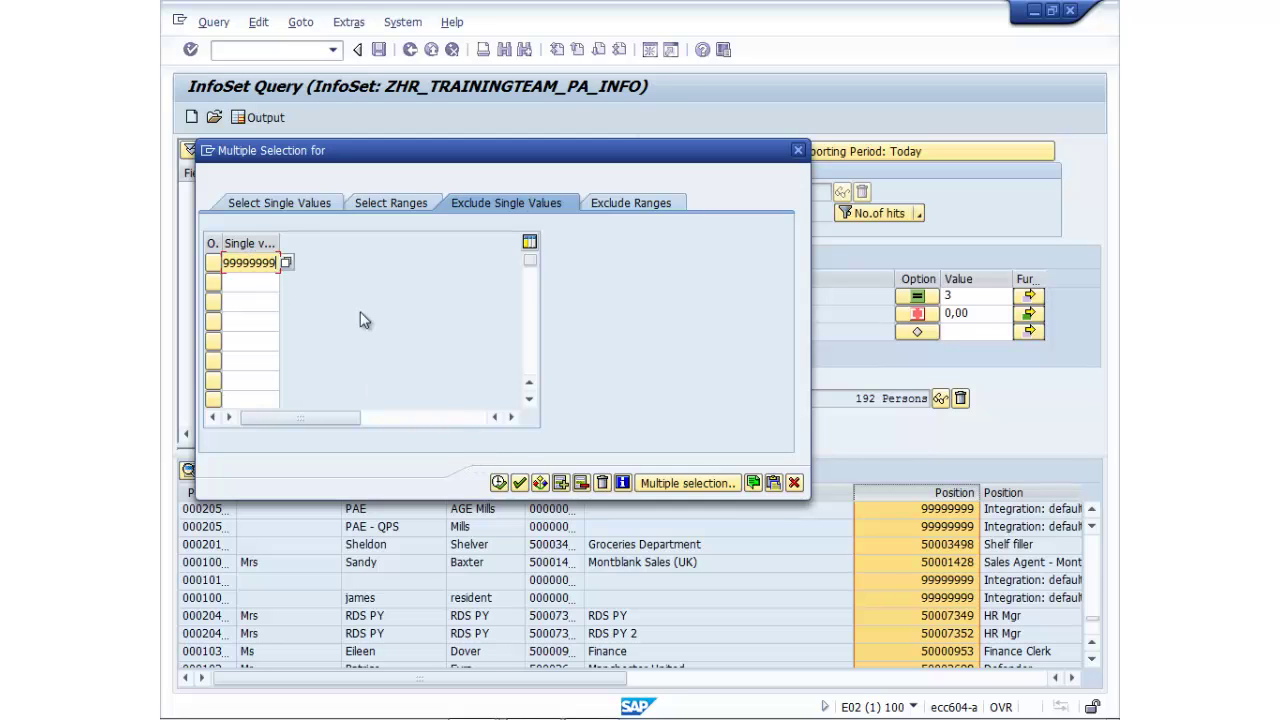
click(499, 484)
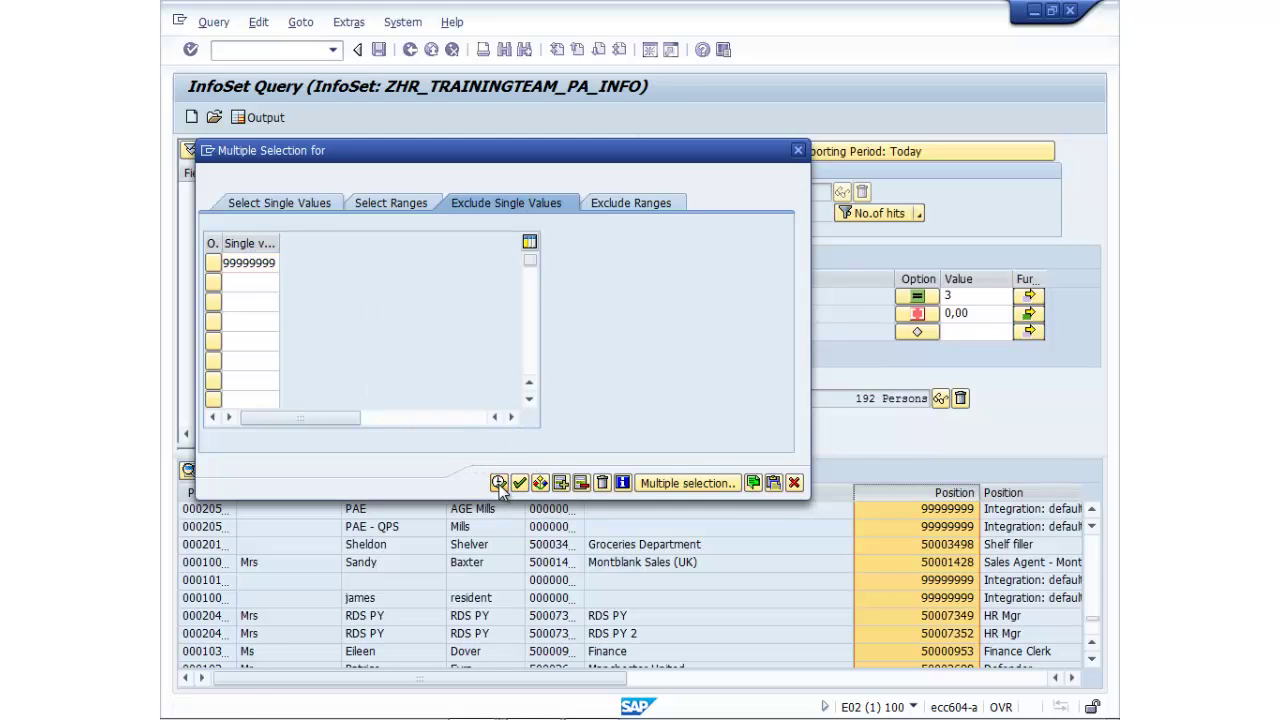
click(519, 483)
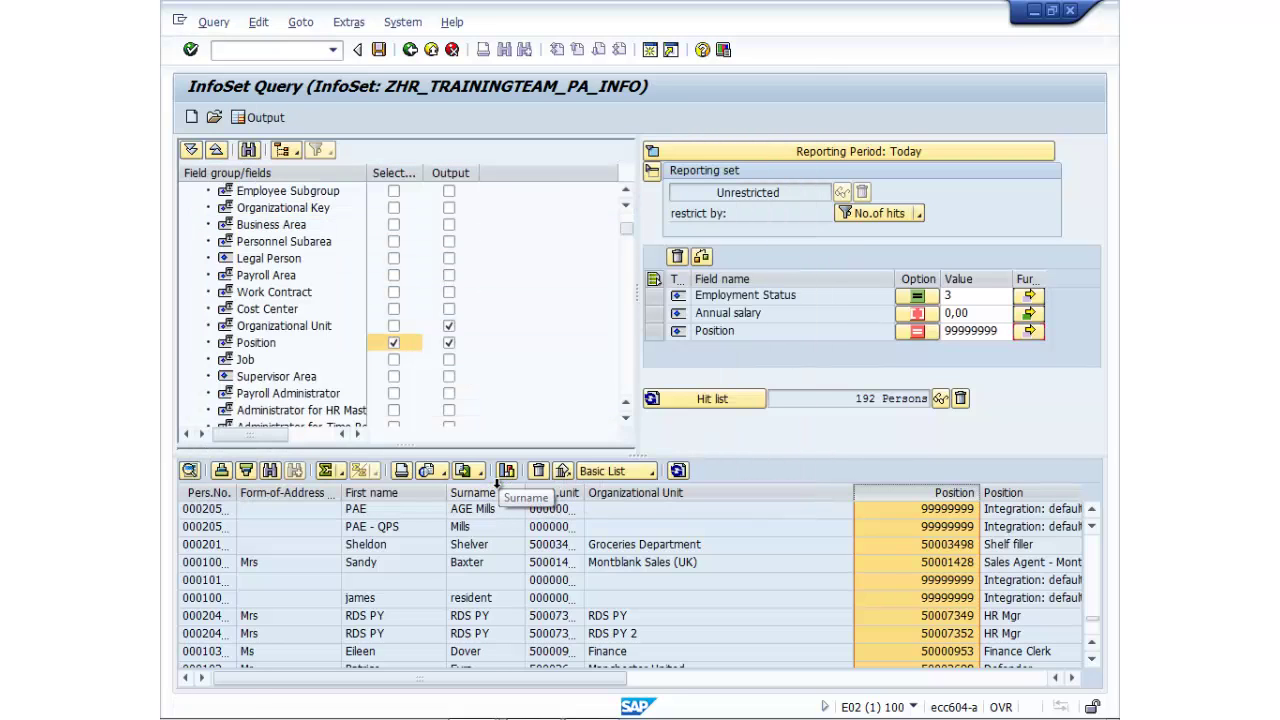
Execute the query and page through the 192-person hit list, scrolling it horizontally.
click(678, 471)
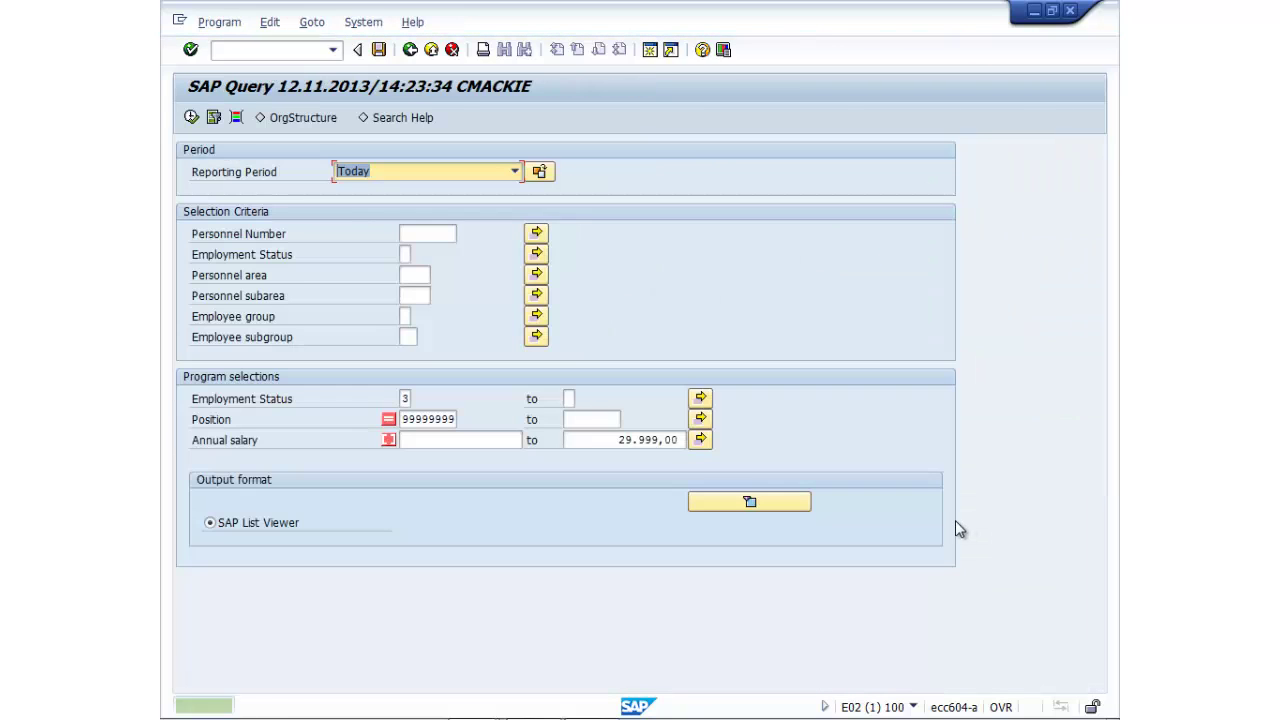
click(191, 117)
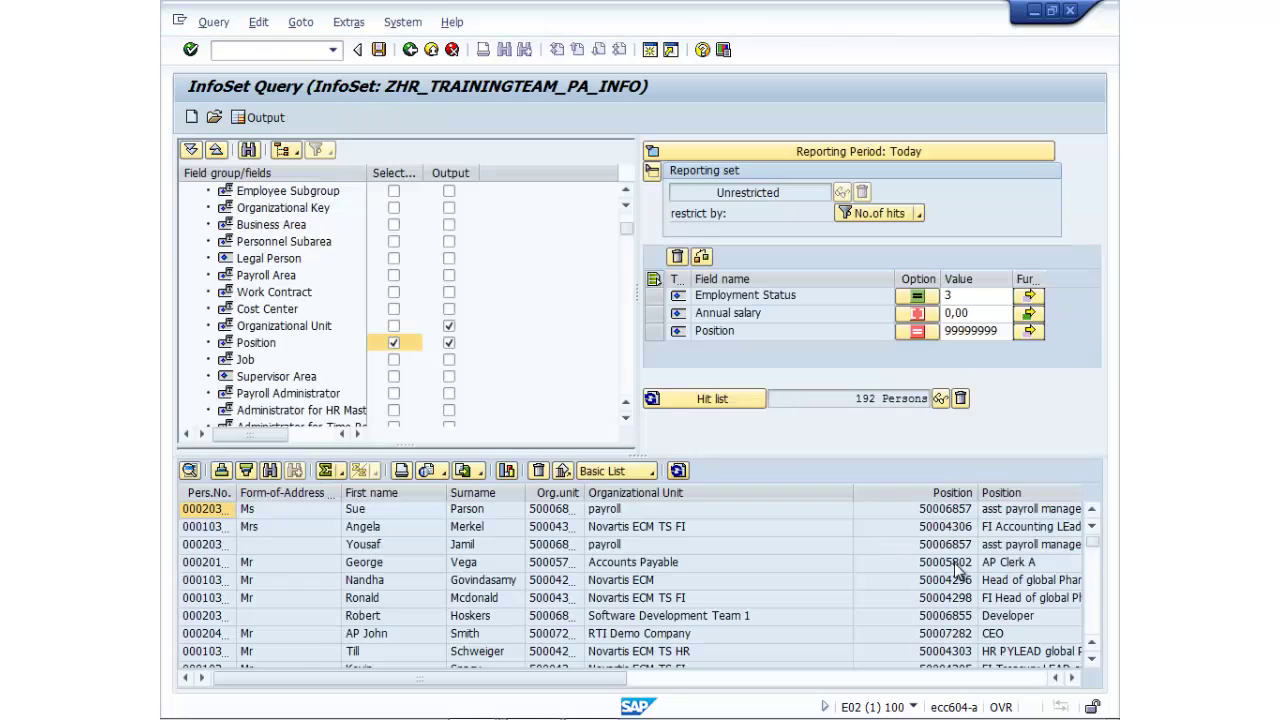
click(1094, 618)
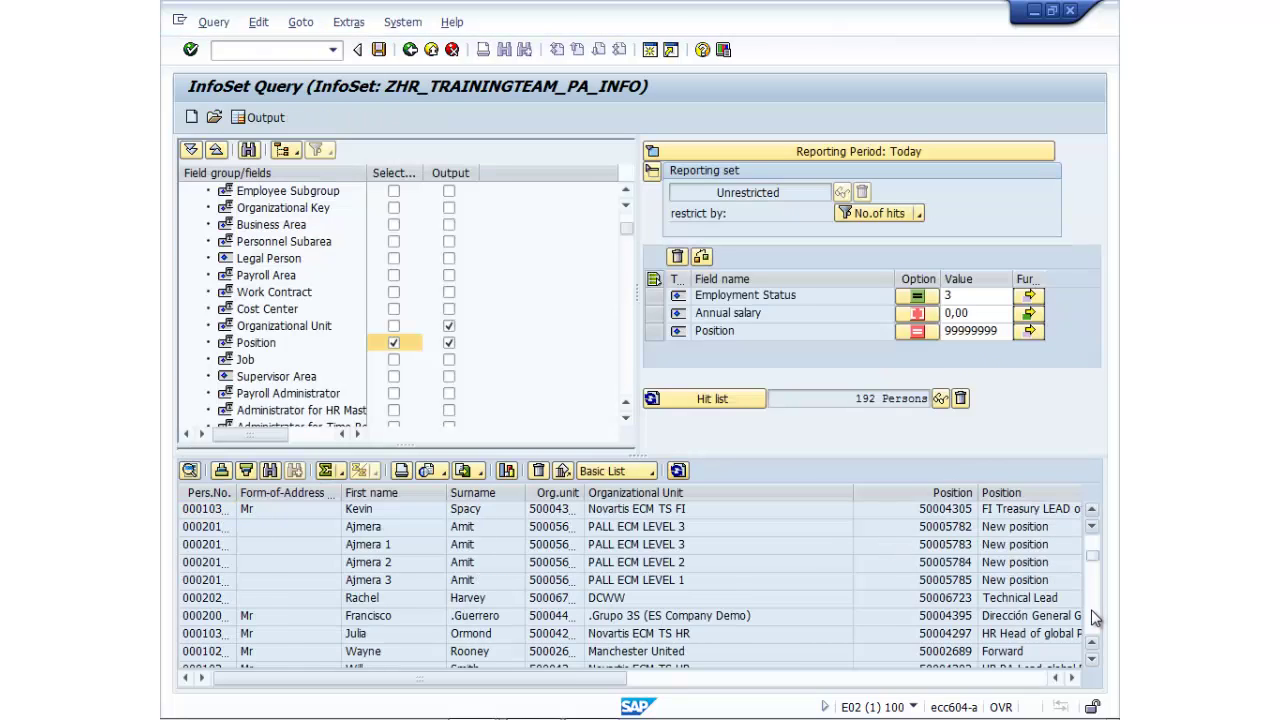
click(1094, 618)
click(1094, 618)
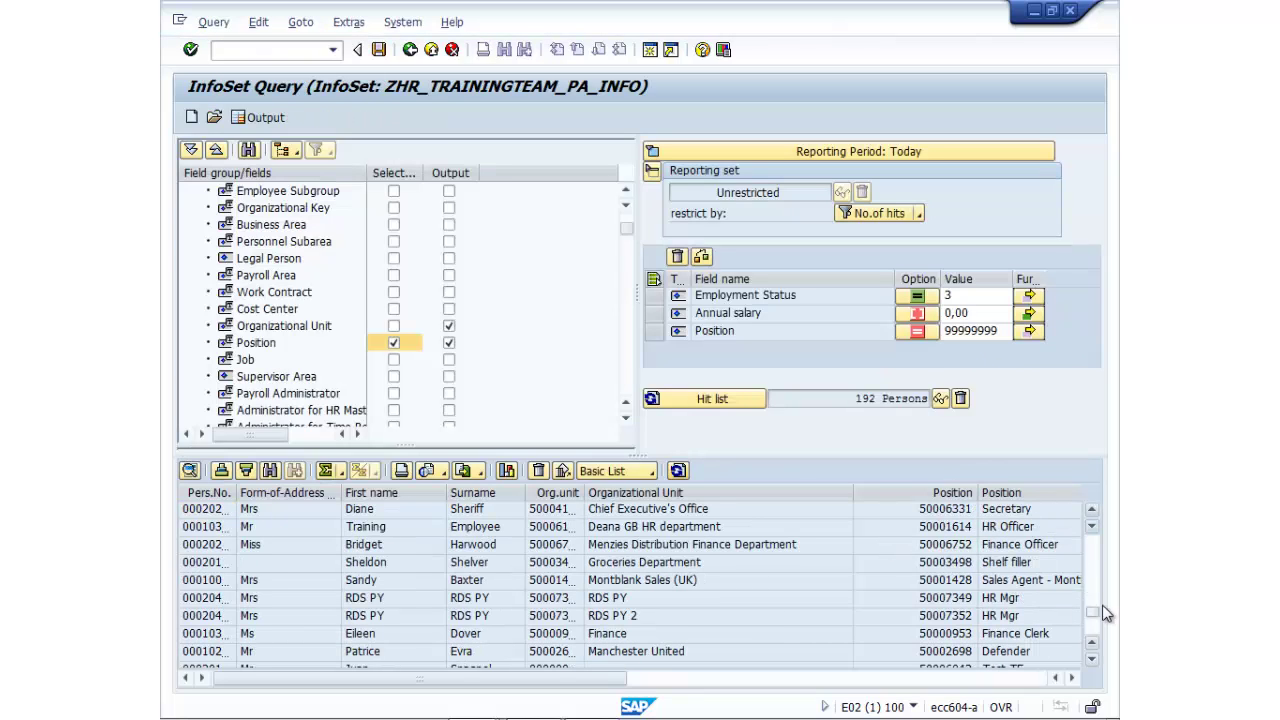
click(1094, 620)
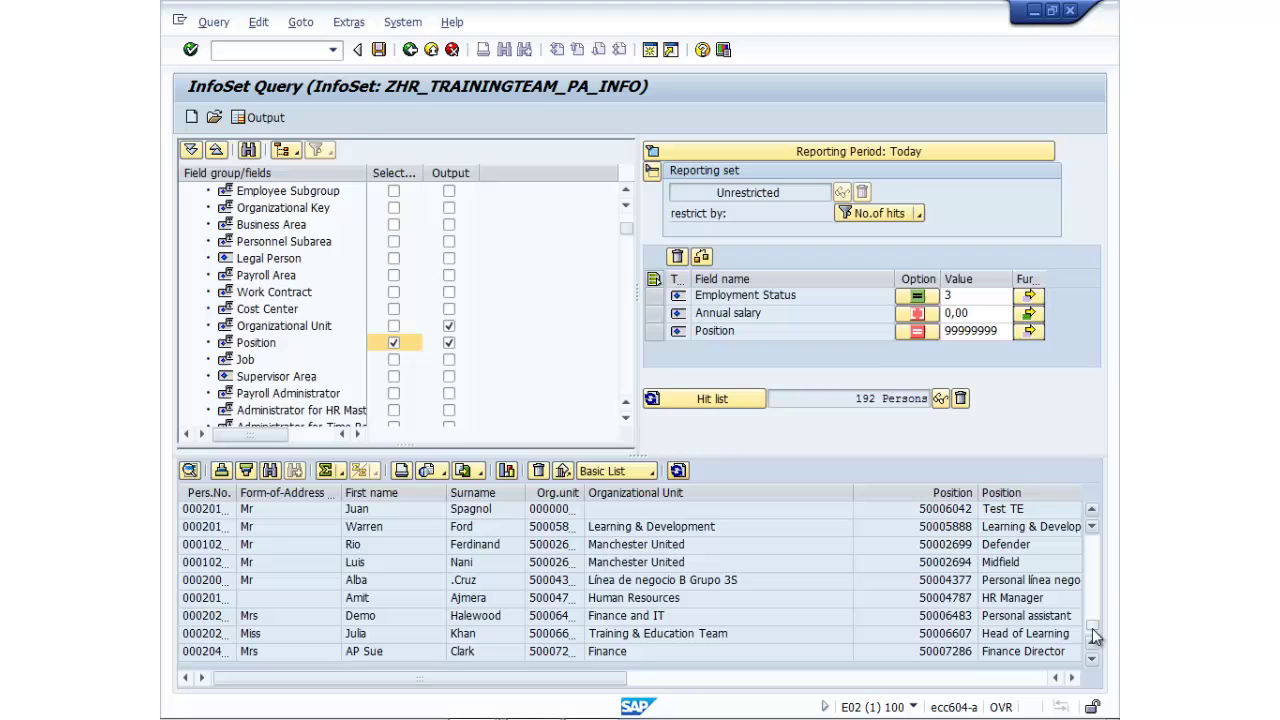
click(1040, 678)
drag(1031, 680, 611, 681)
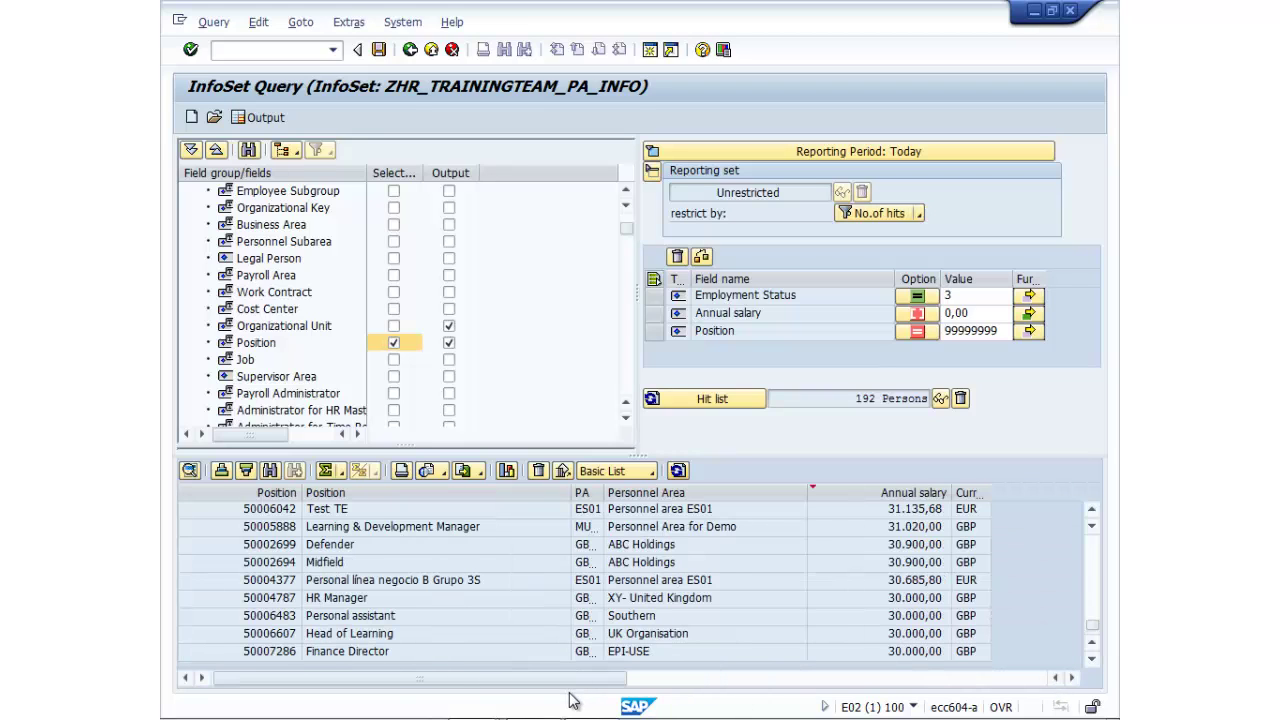
Total the Annual salary column per currency.
click(628, 680)
click(920, 492)
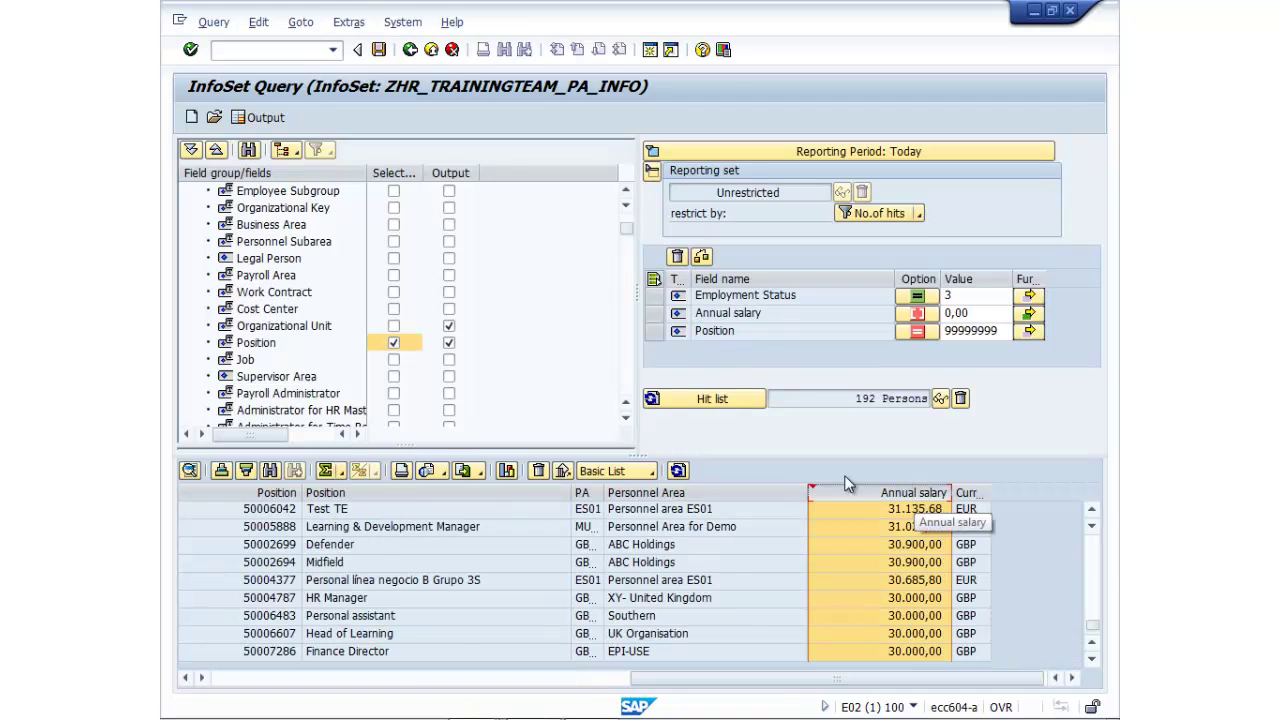
click(325, 470)
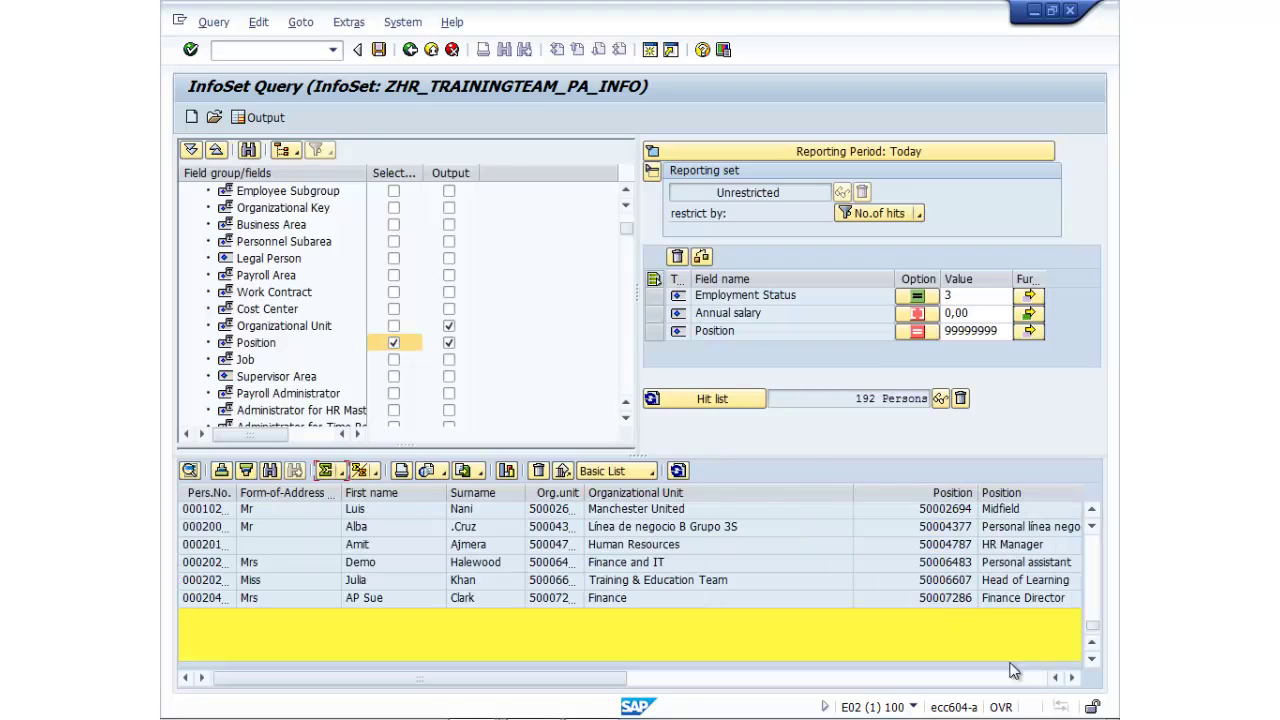
click(1036, 679)
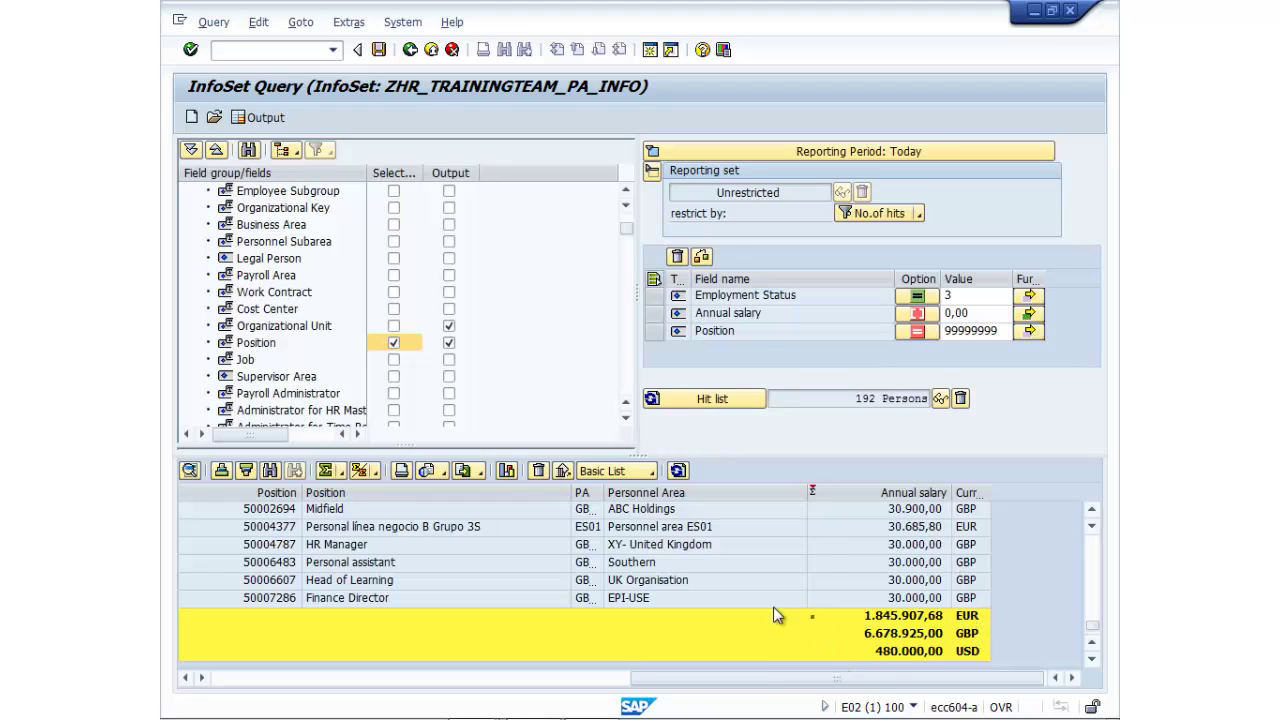
Colour the Annual salary column green from its header's context menu.
click(889, 494)
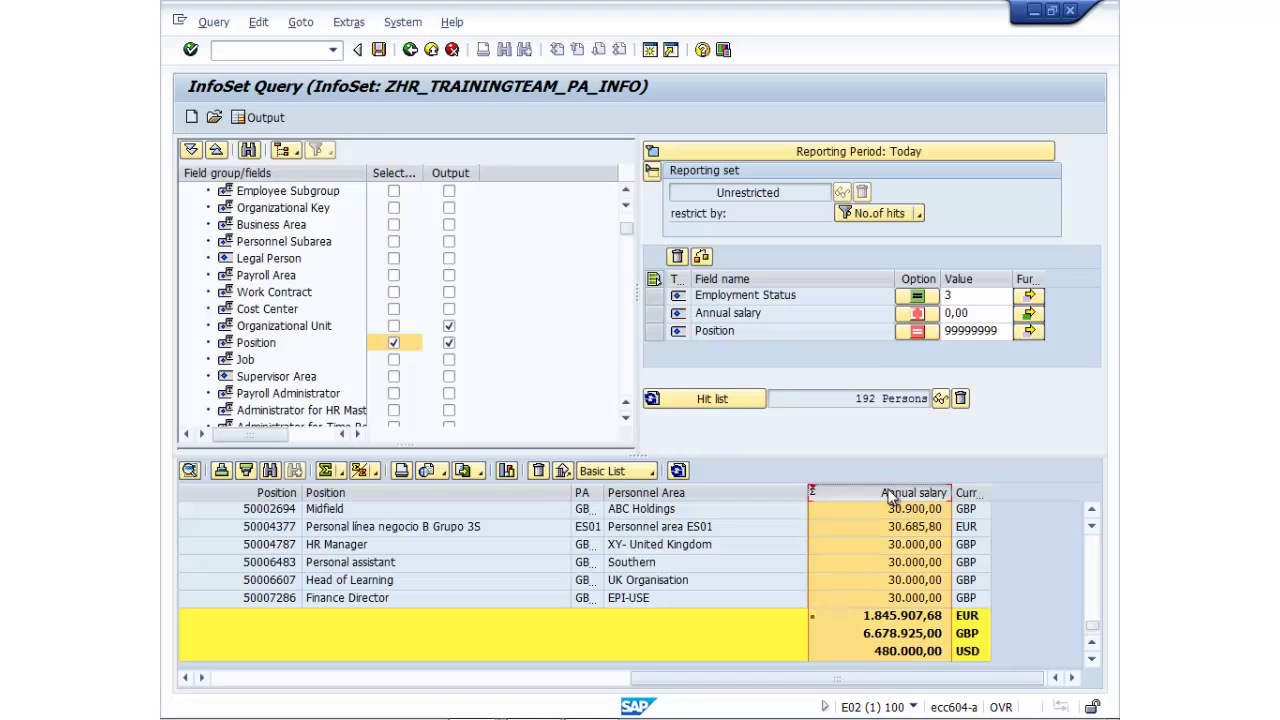
right_click(888, 496)
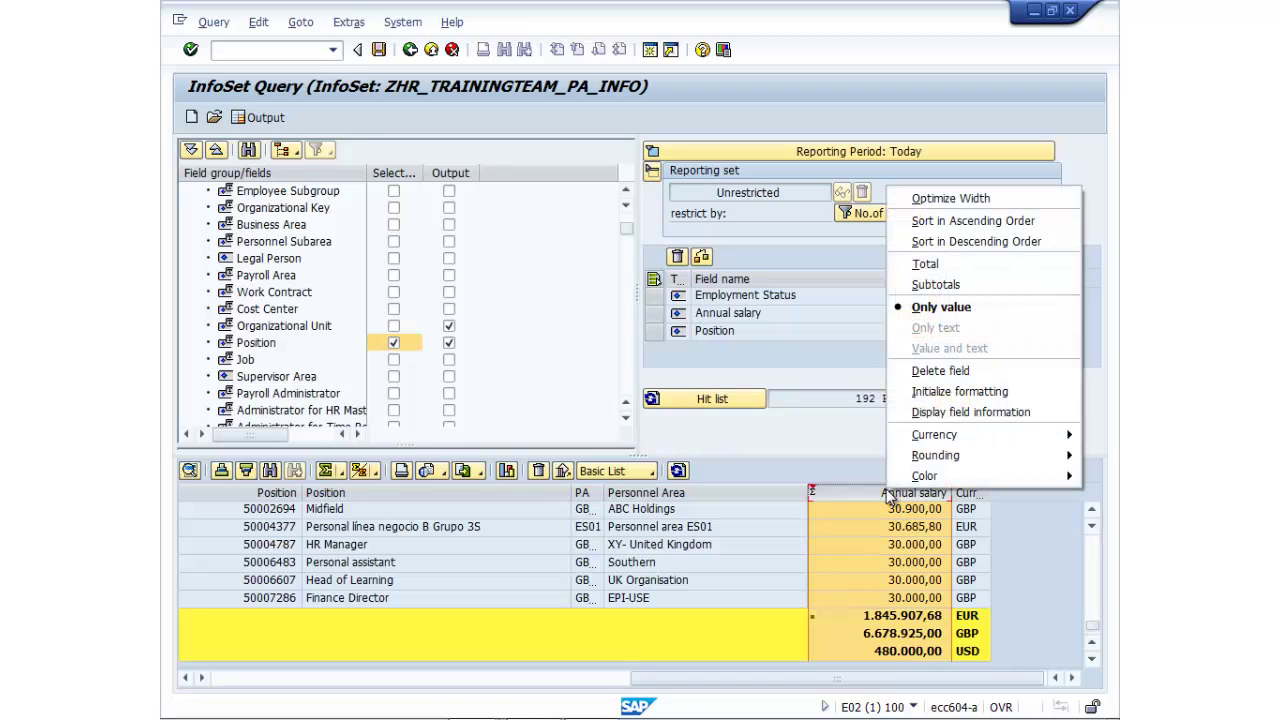
mouse_move(936, 476)
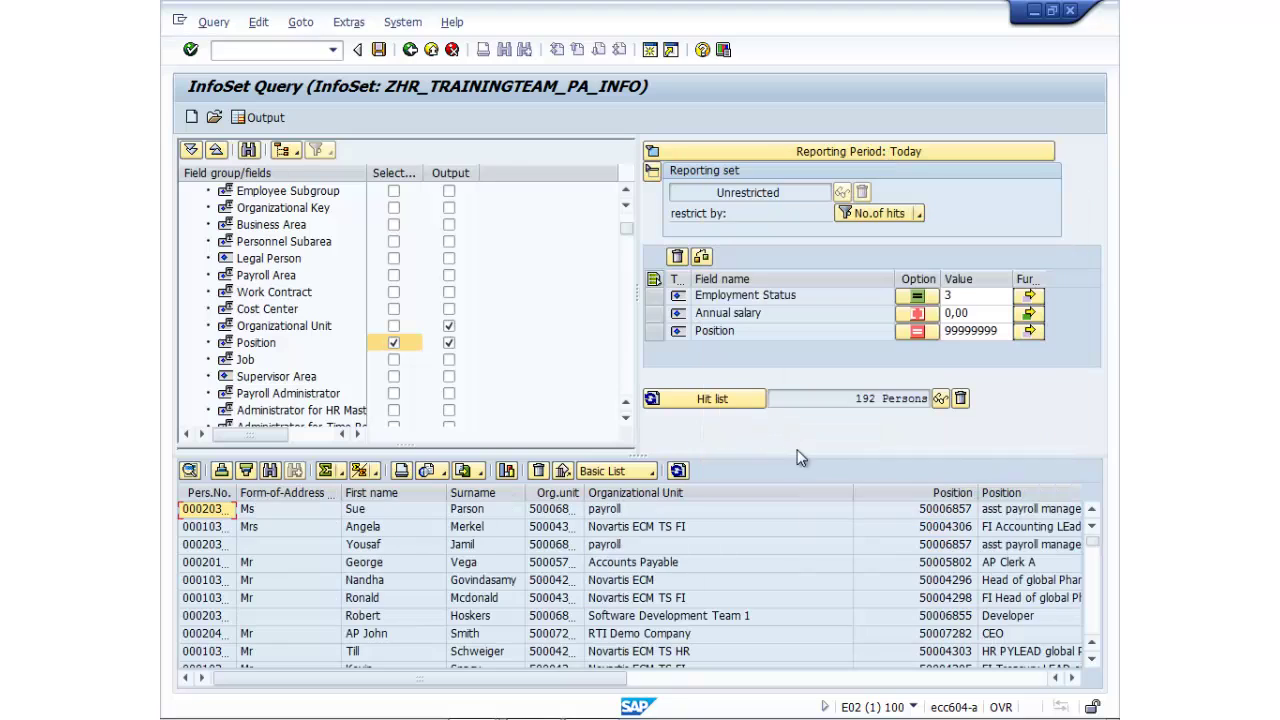
click(1045, 678)
click(740, 567)
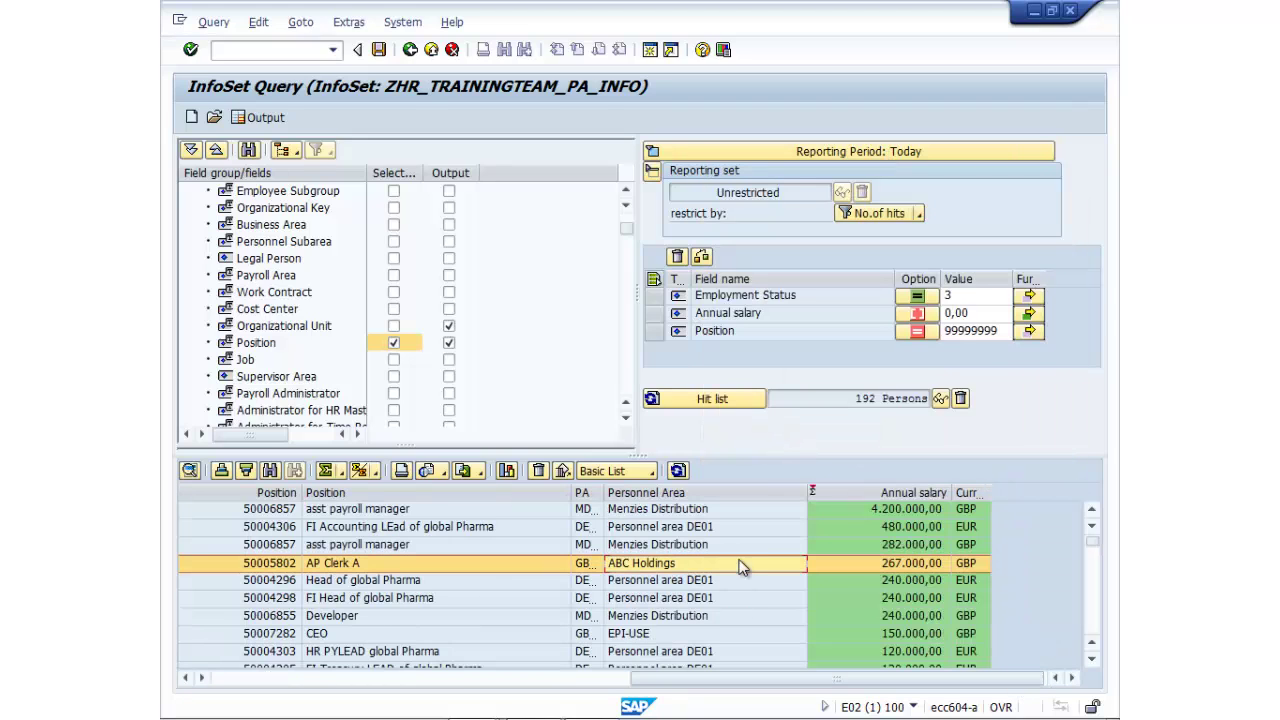
Export the list as Excel (MHTML) to export.MHTML on the Desktop, overwriting it, and open it in Excel.
click(628, 680)
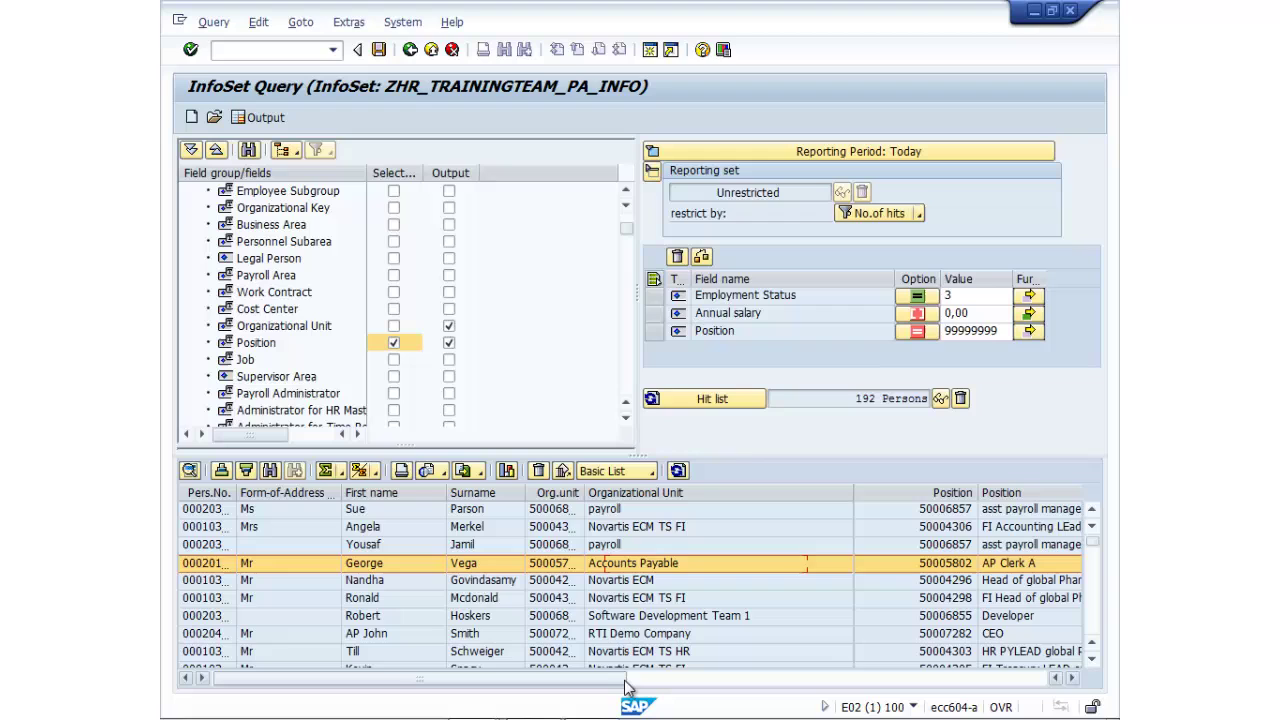
click(463, 470)
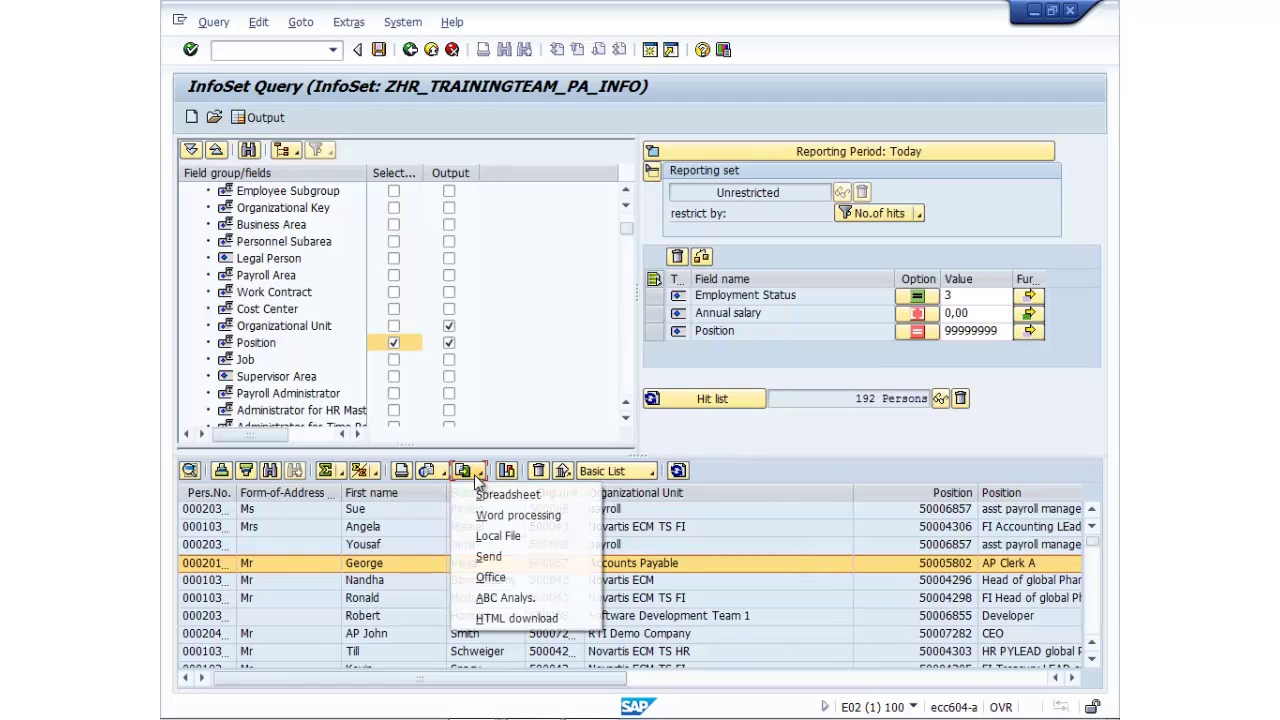
click(500, 493)
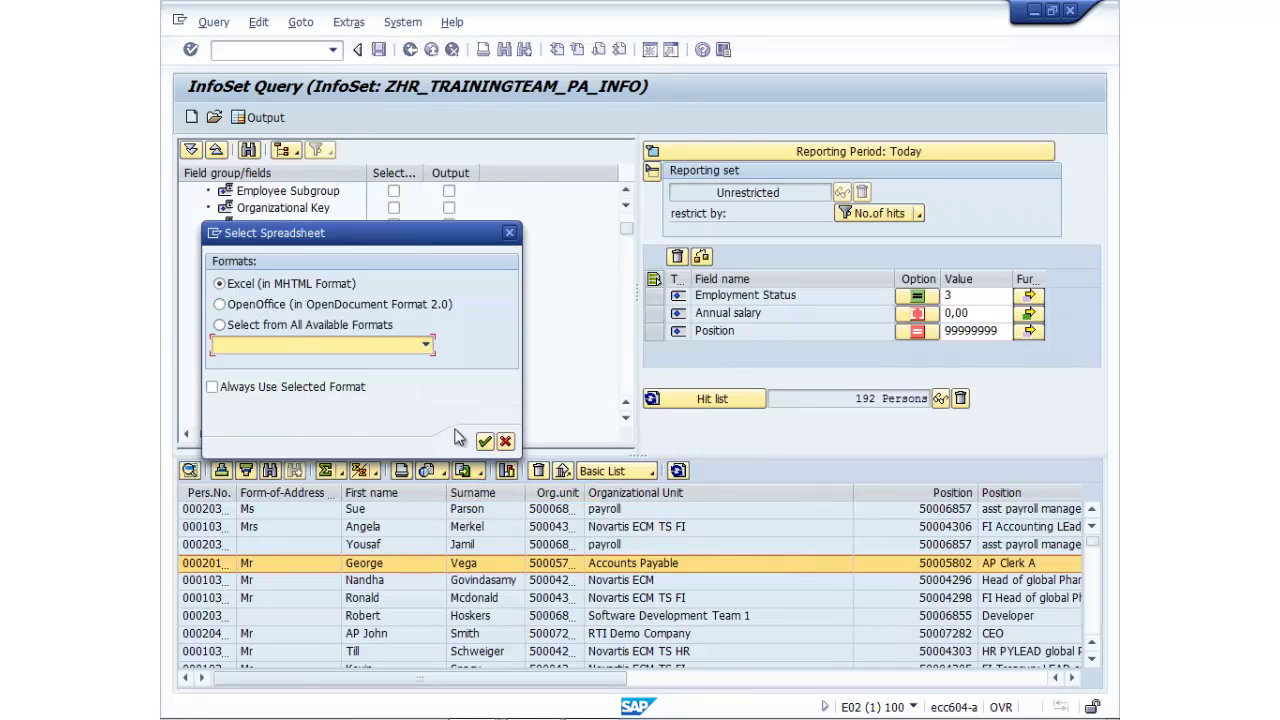
click(484, 441)
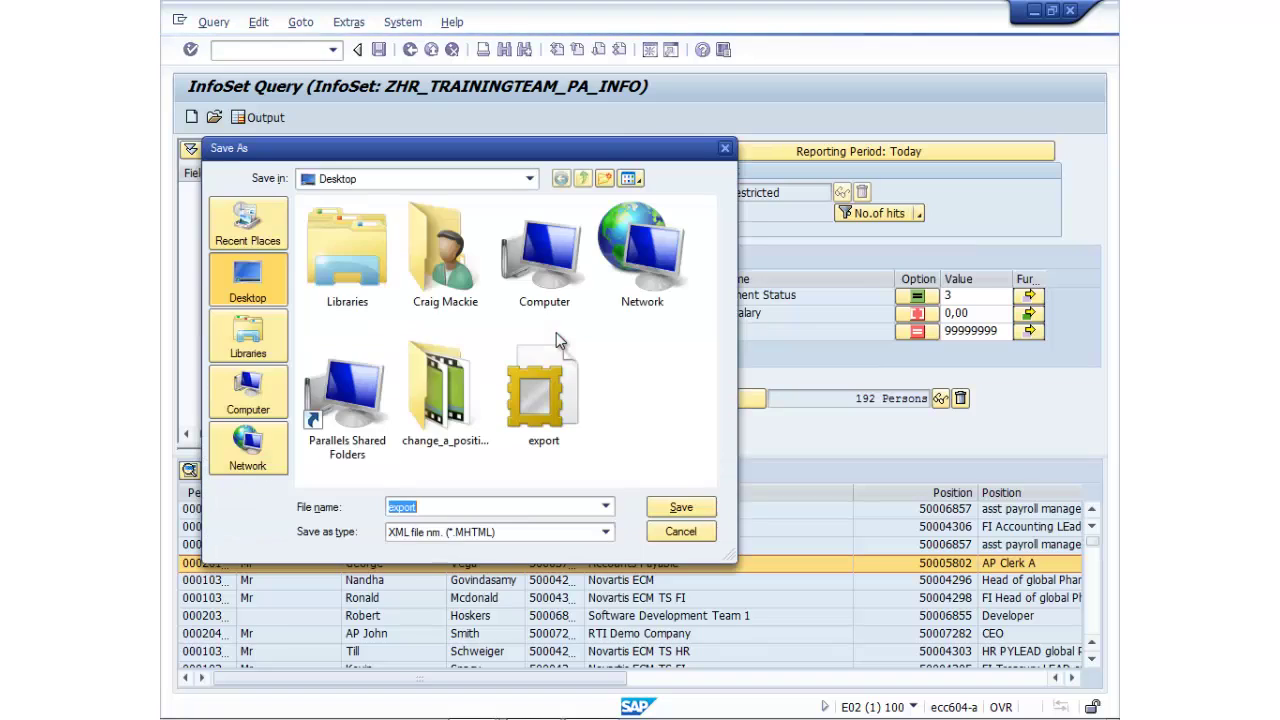
click(684, 508)
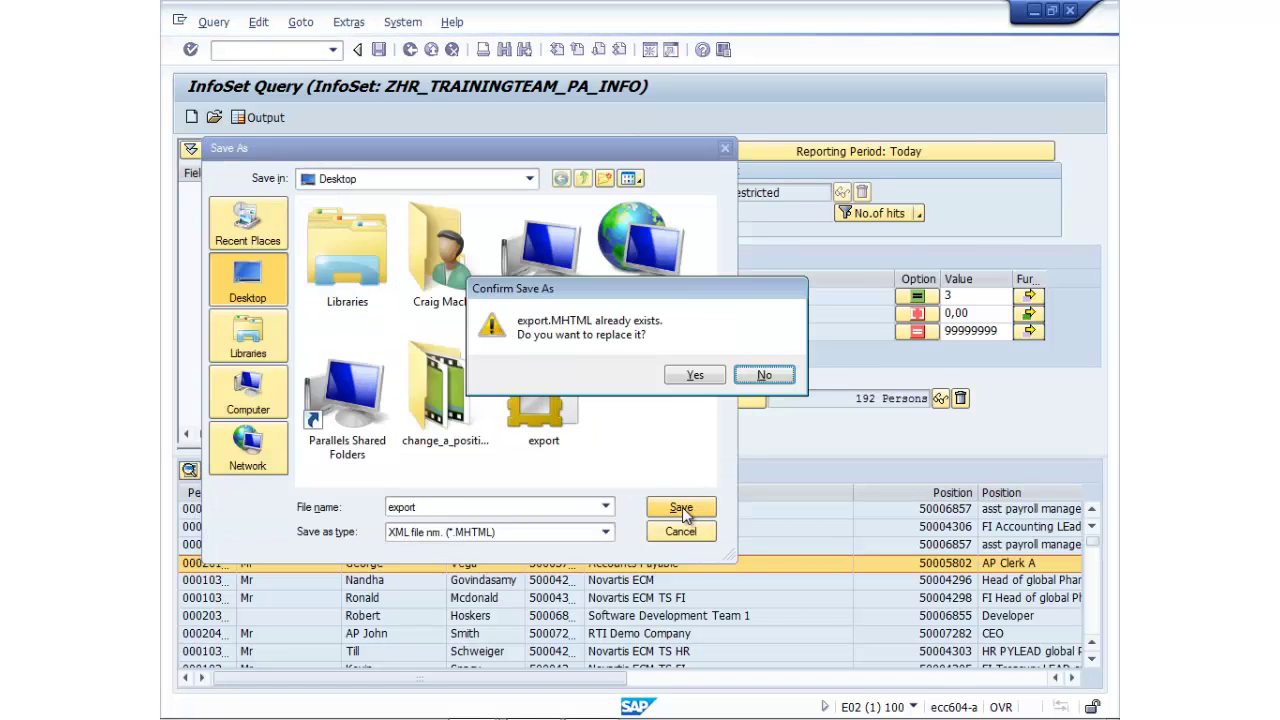
click(690, 374)
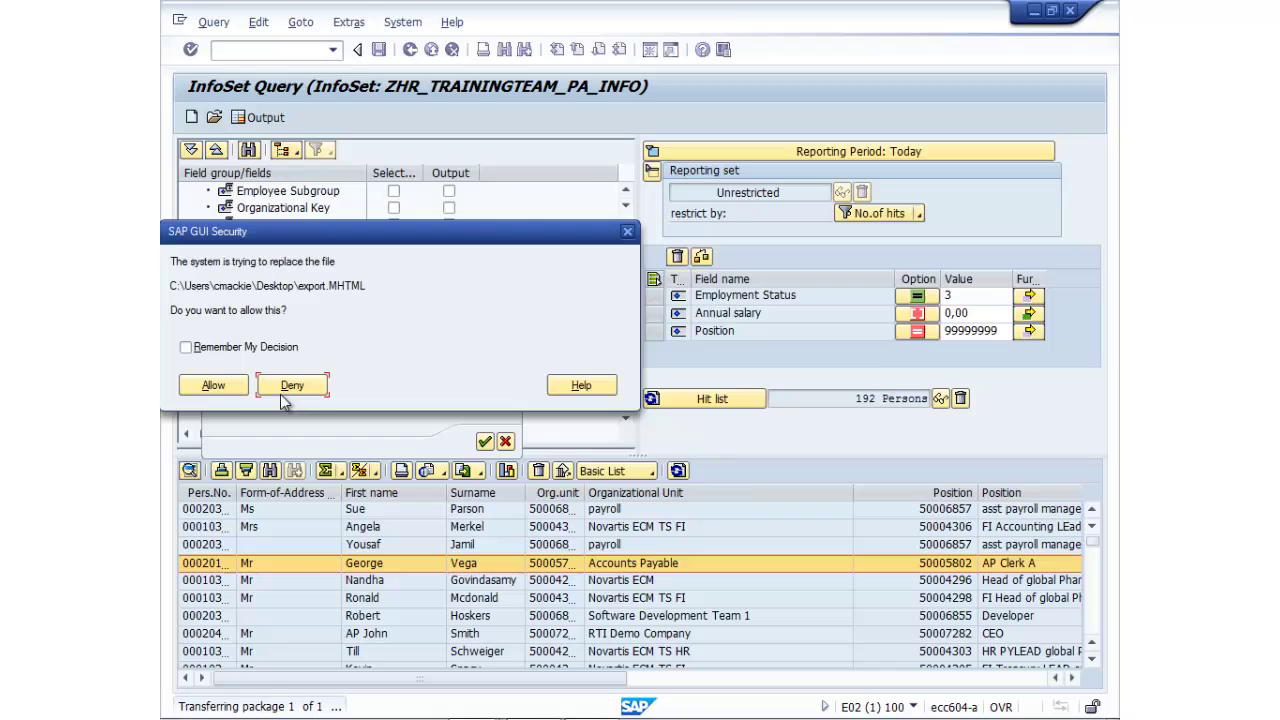
click(221, 386)
click(226, 448)
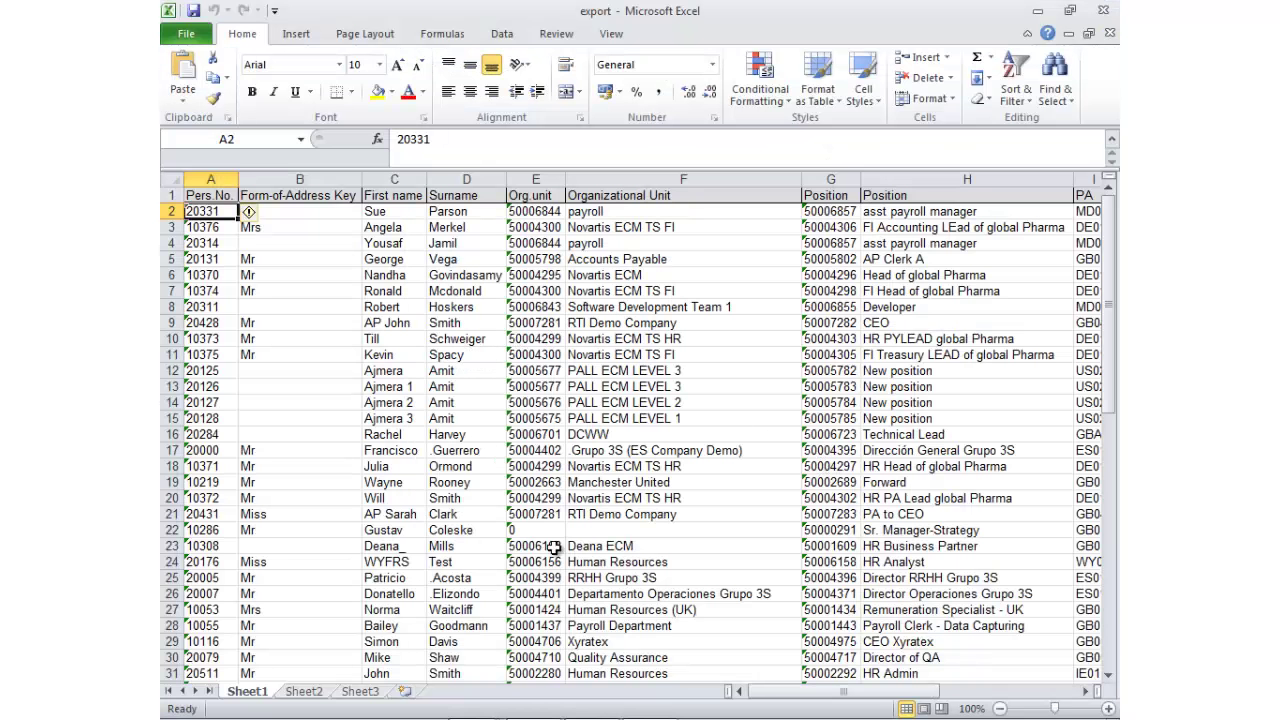
Scroll the exported sheet right to check the Personnel Area and Annual salary columns.
drag(866, 691, 773, 695)
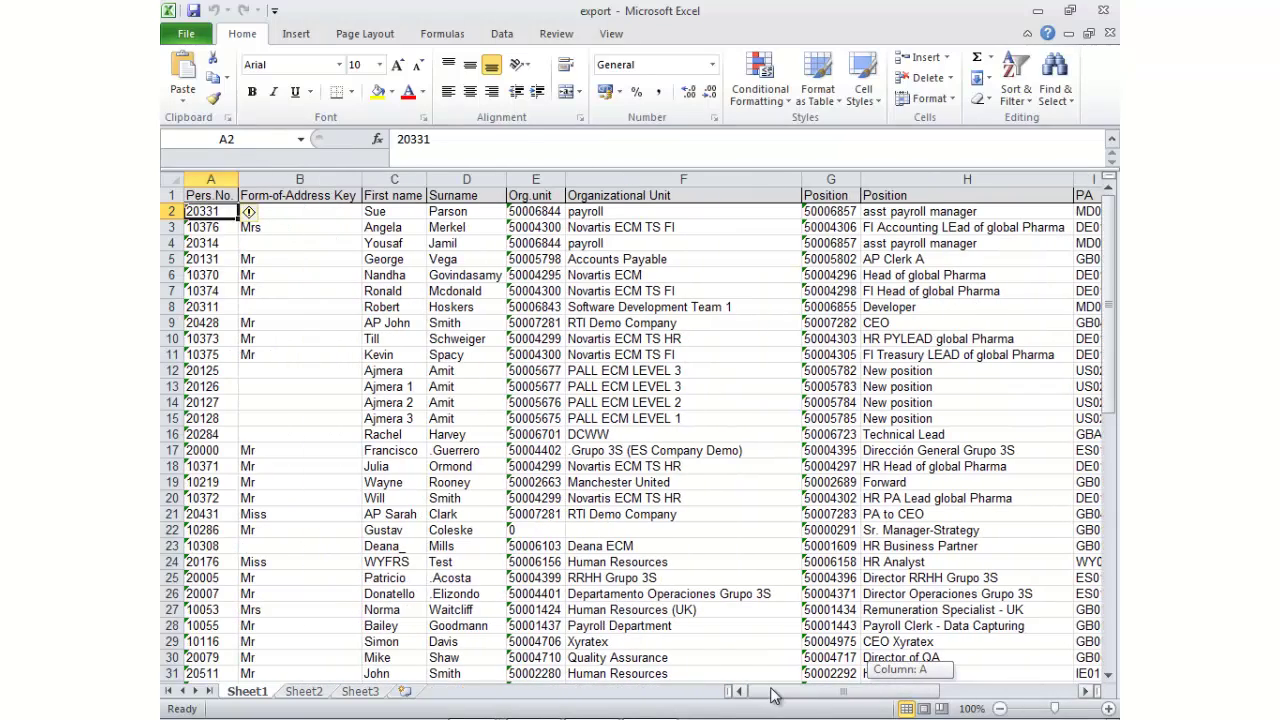
Close Excel and save the query under a new name with its proposed date-stamped title.
click(1105, 12)
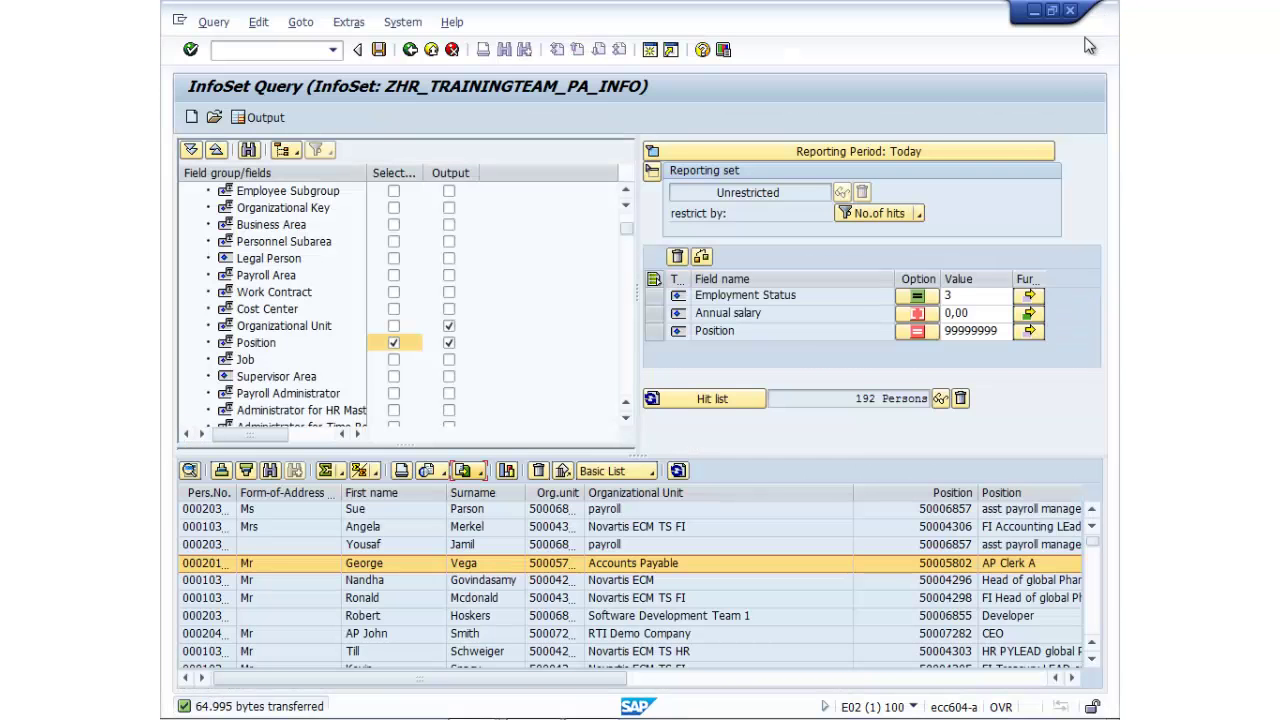
click(214, 24)
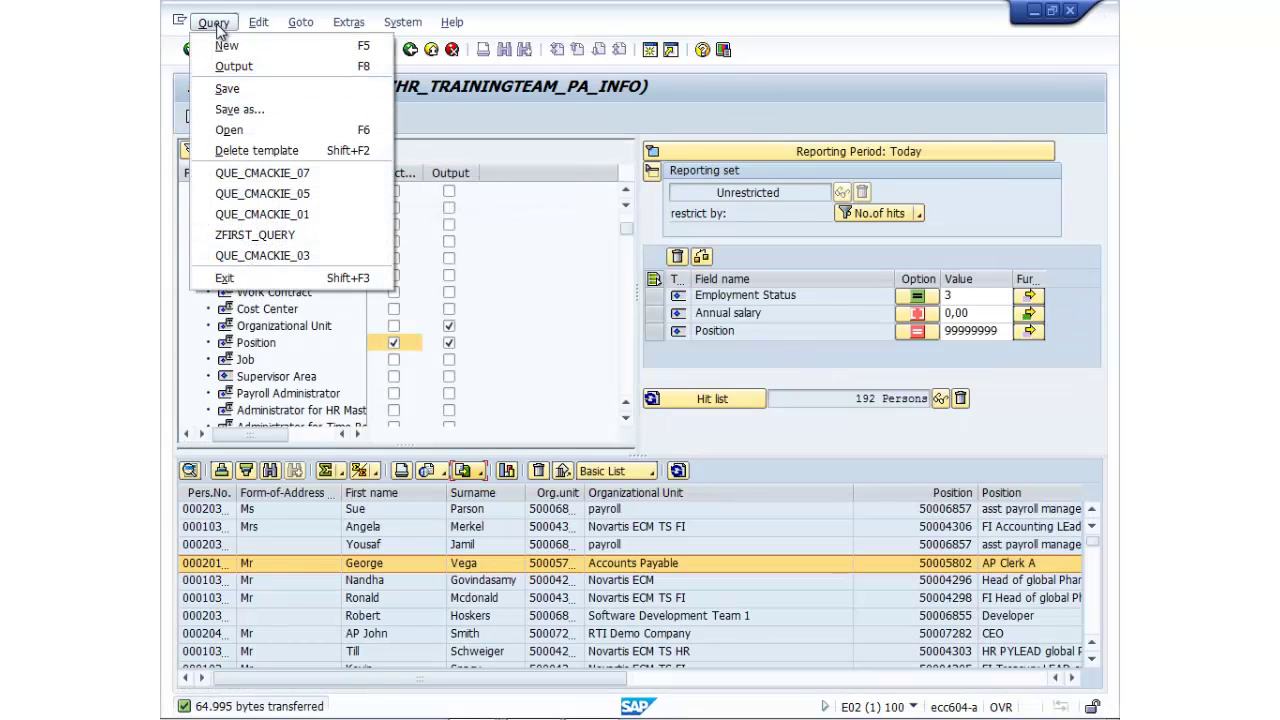
click(265, 106)
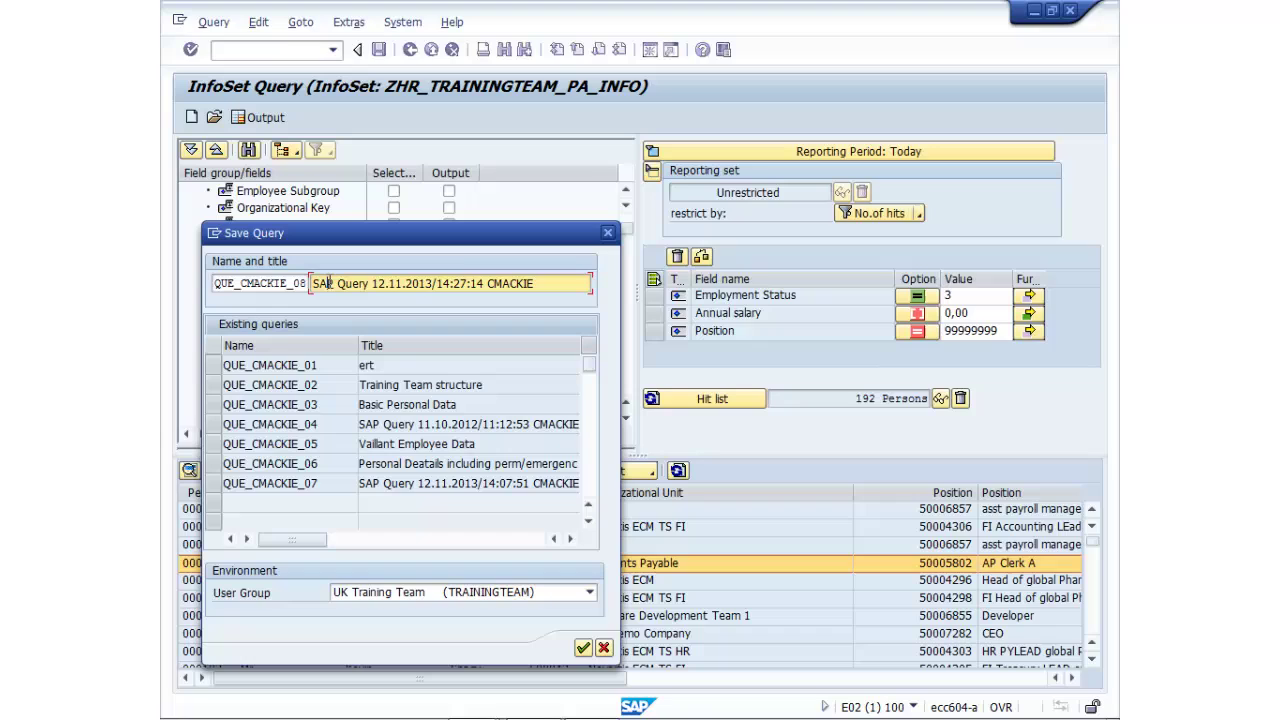
click(334, 284)
click(592, 479)
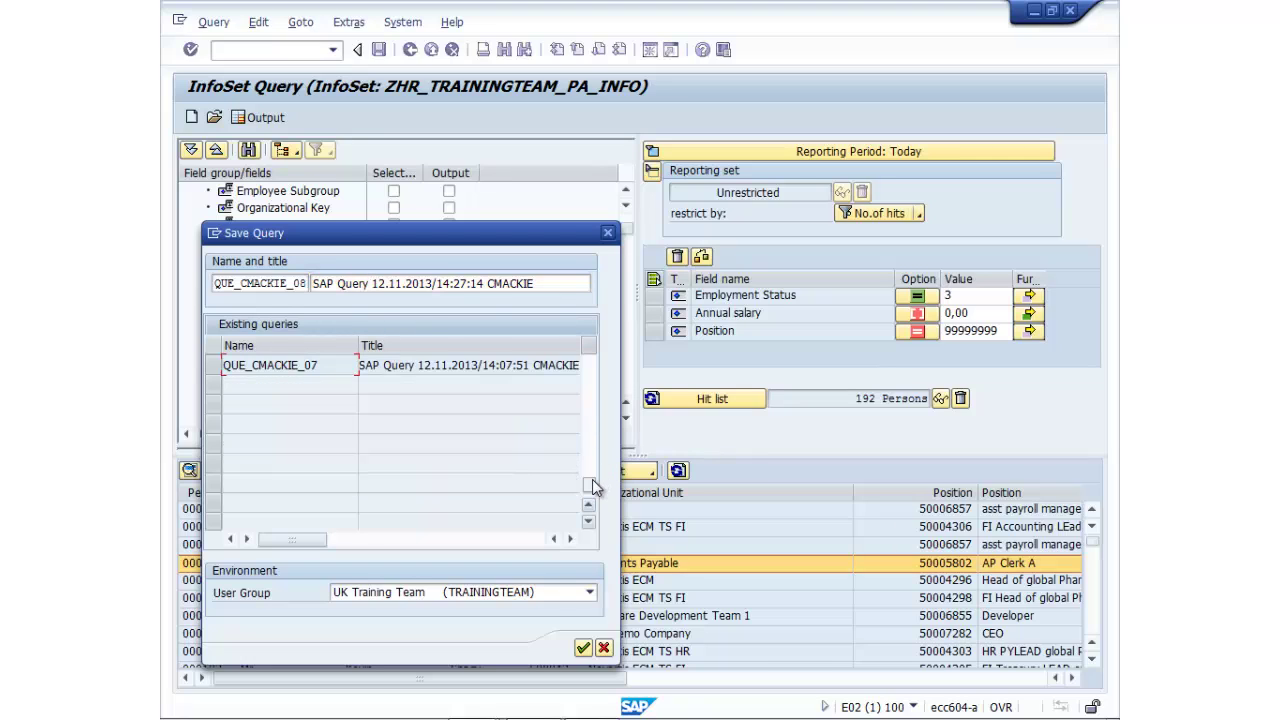
click(589, 399)
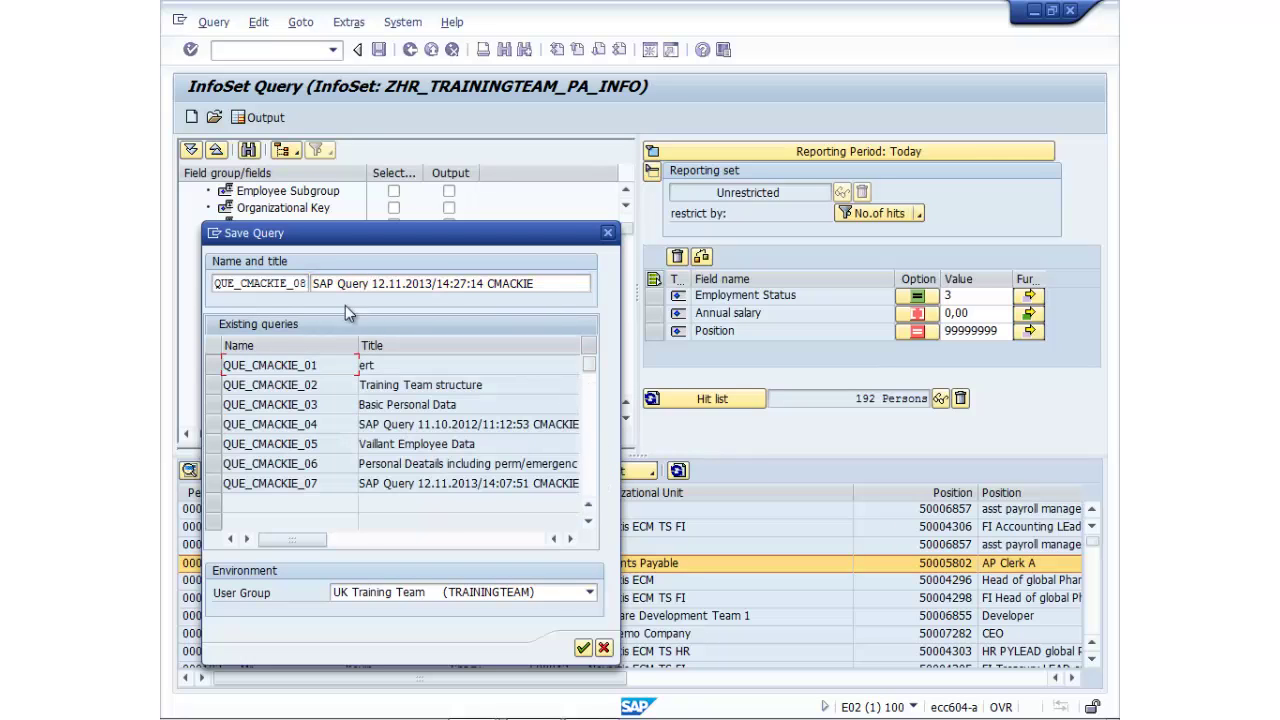
click(583, 648)
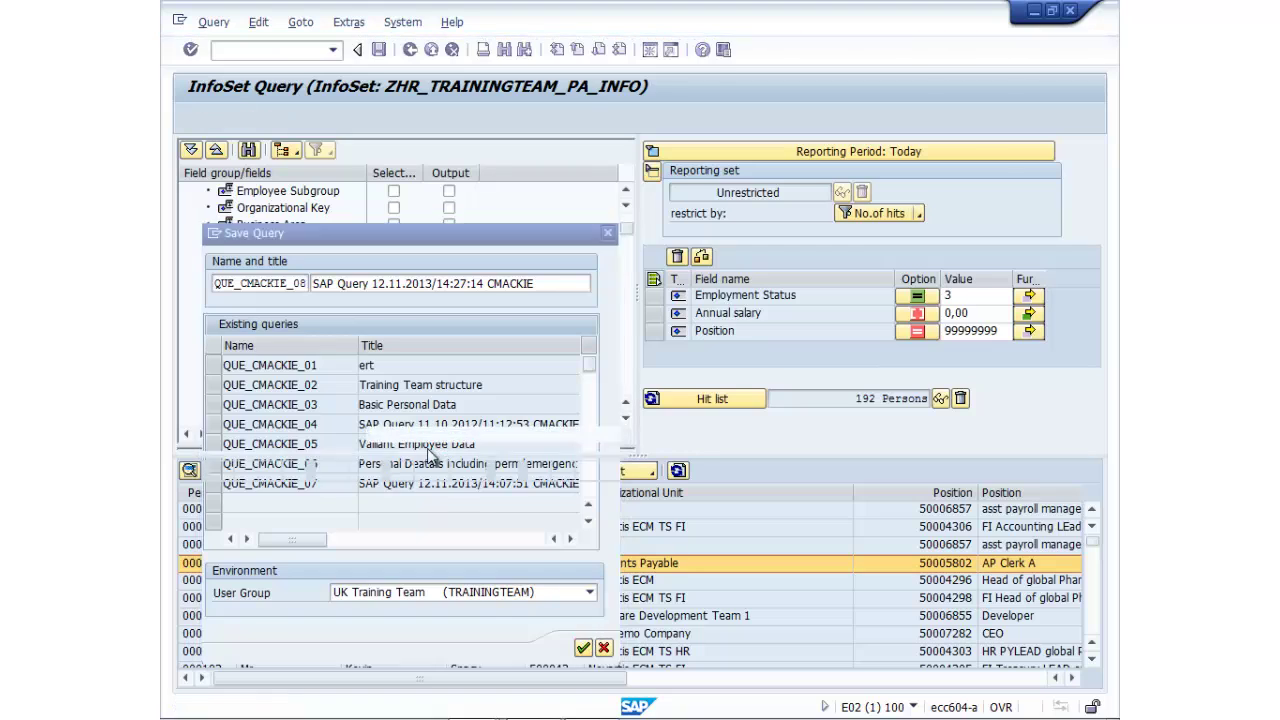